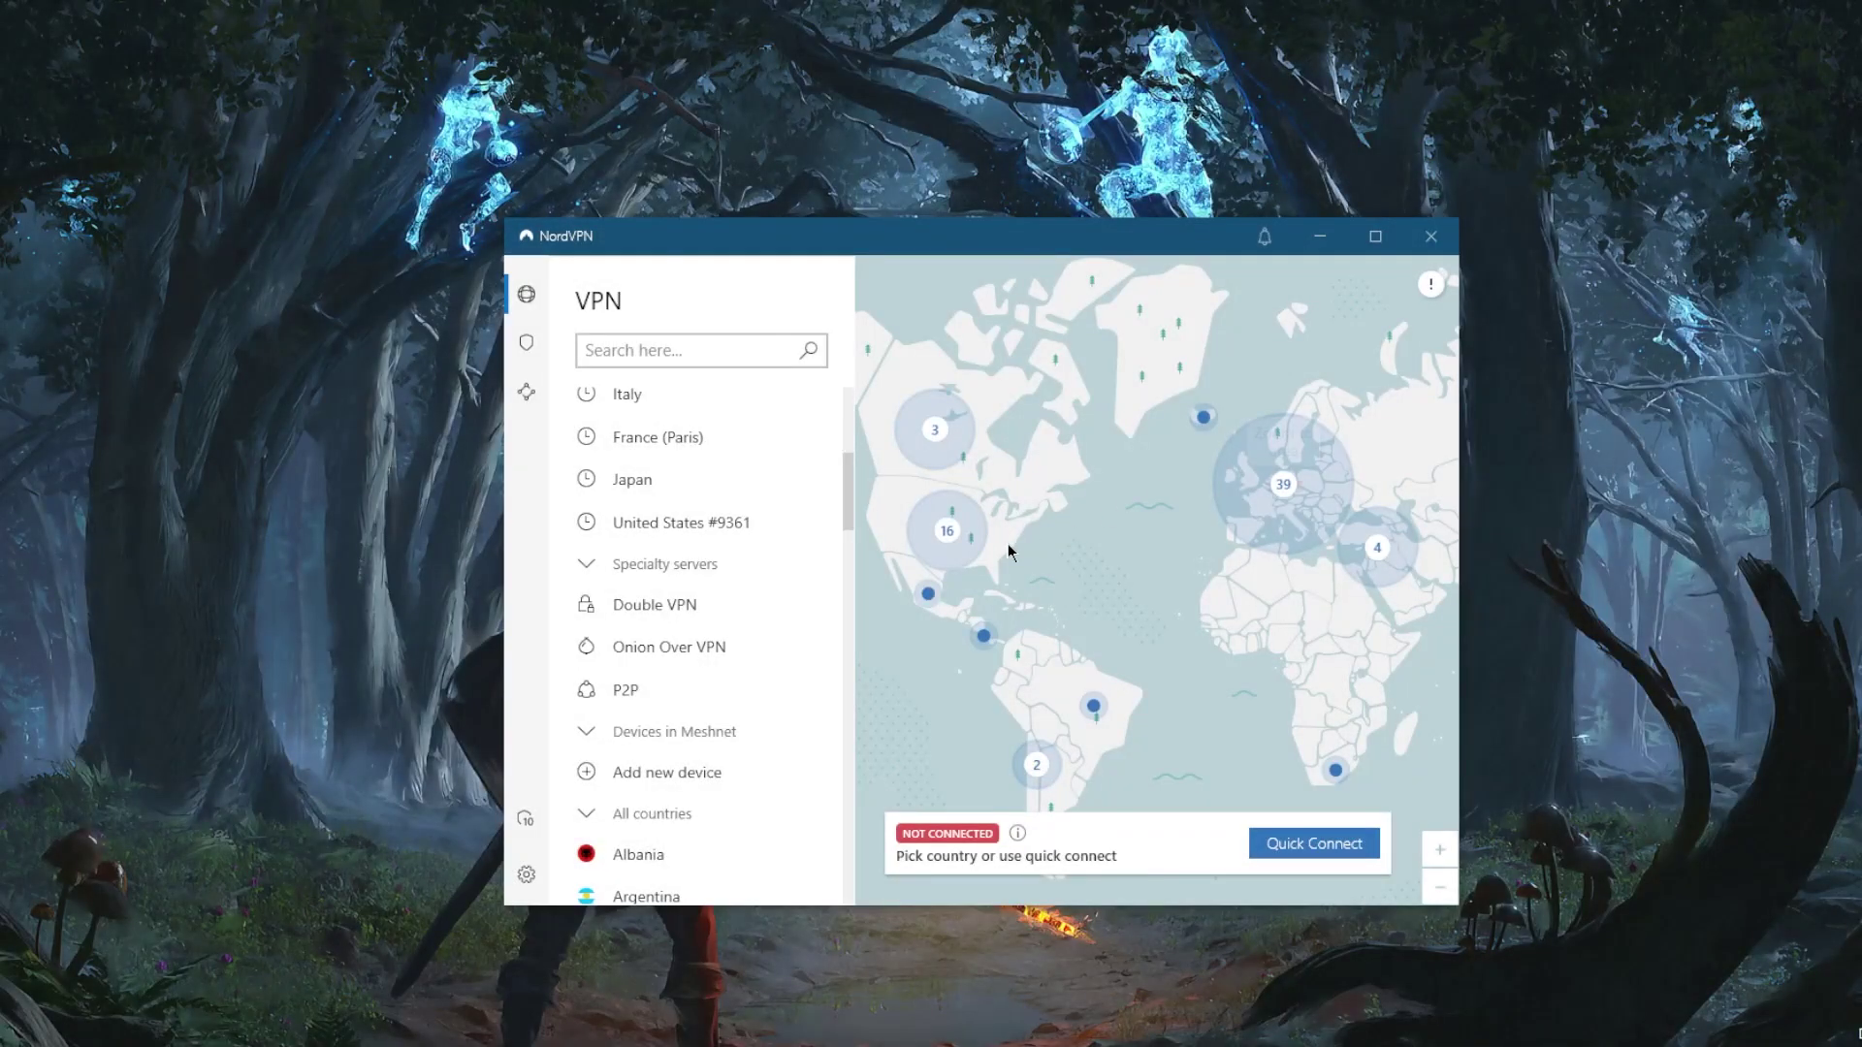
Step: Drag the server map until the European and African country clusters sit centred
left_click_drag(1065, 532, 1084, 510)
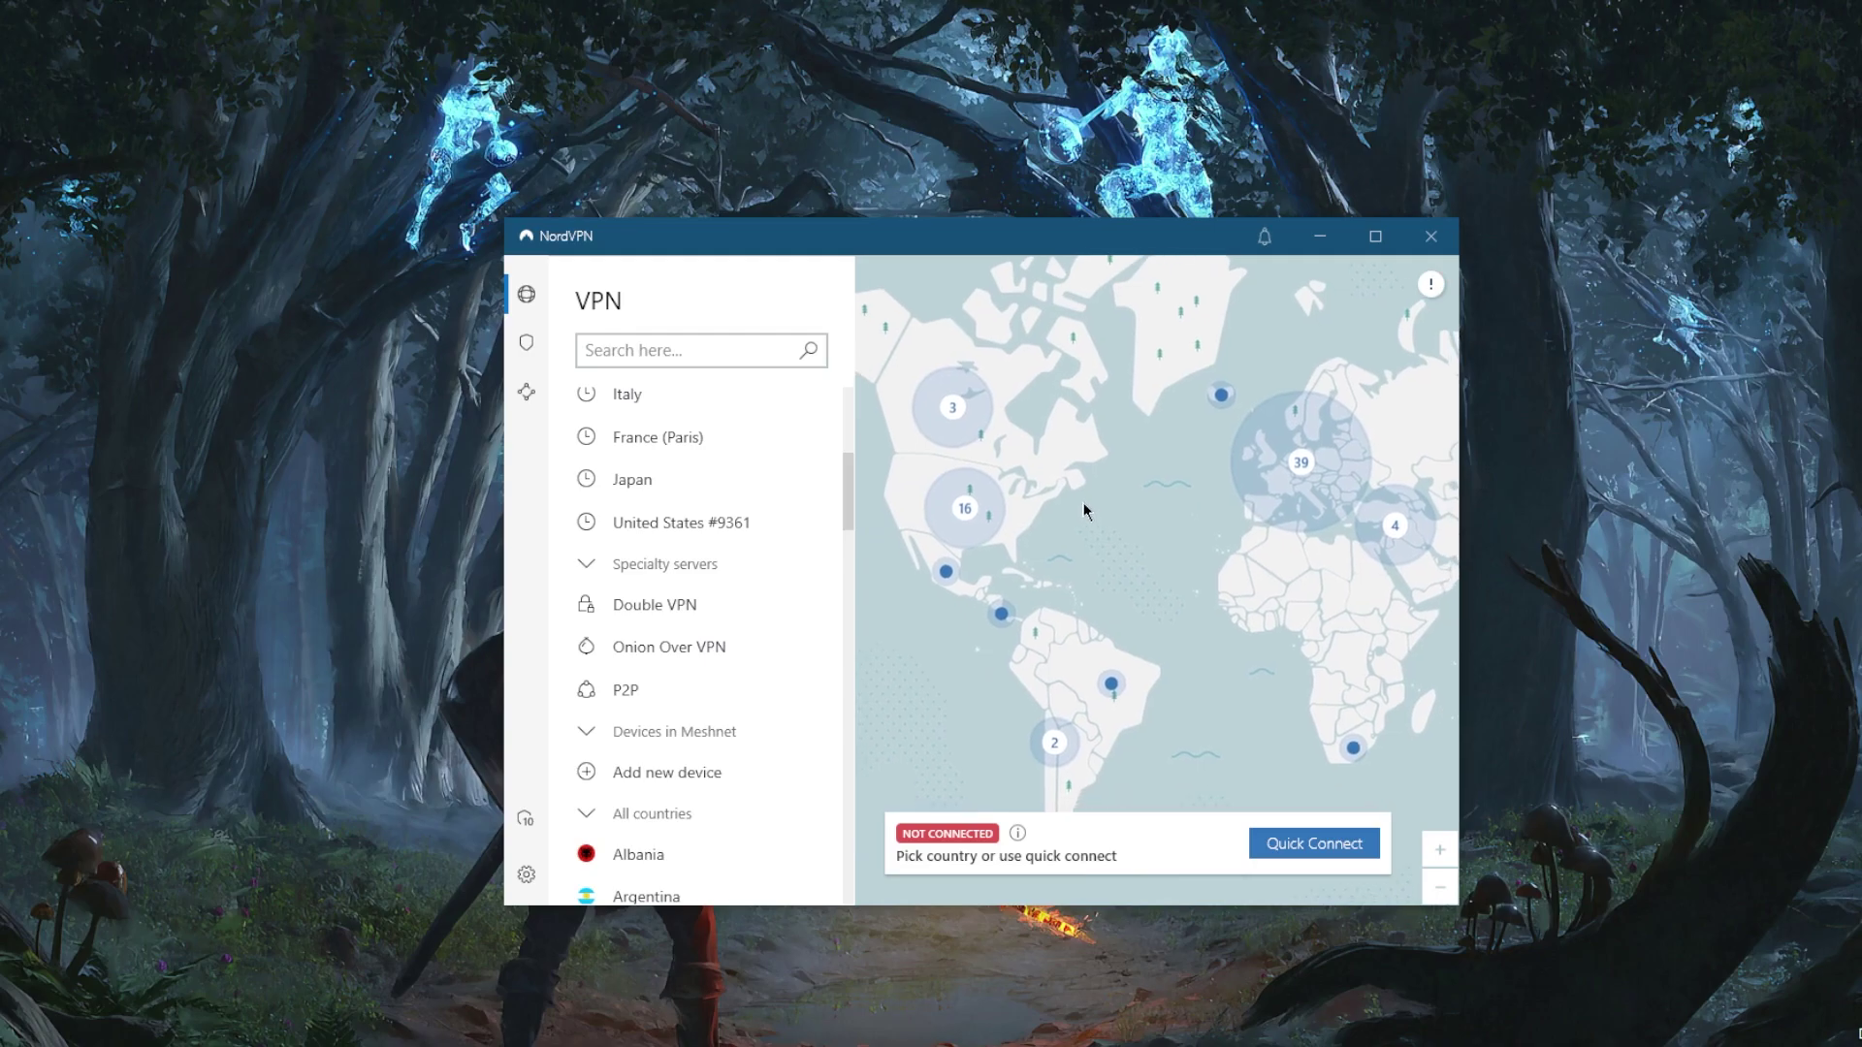
mouse_move(1126, 492)
left_mouse_down()
mouse_move(1063, 543)
mouse_move(1176, 524)
mouse_move(1026, 587)
left_mouse_up()
scroll(1116, 524, "up", 2)
Step: Zoom into Western Europe and connect to the Paris, France server
scroll(1102, 518, "up", 2)
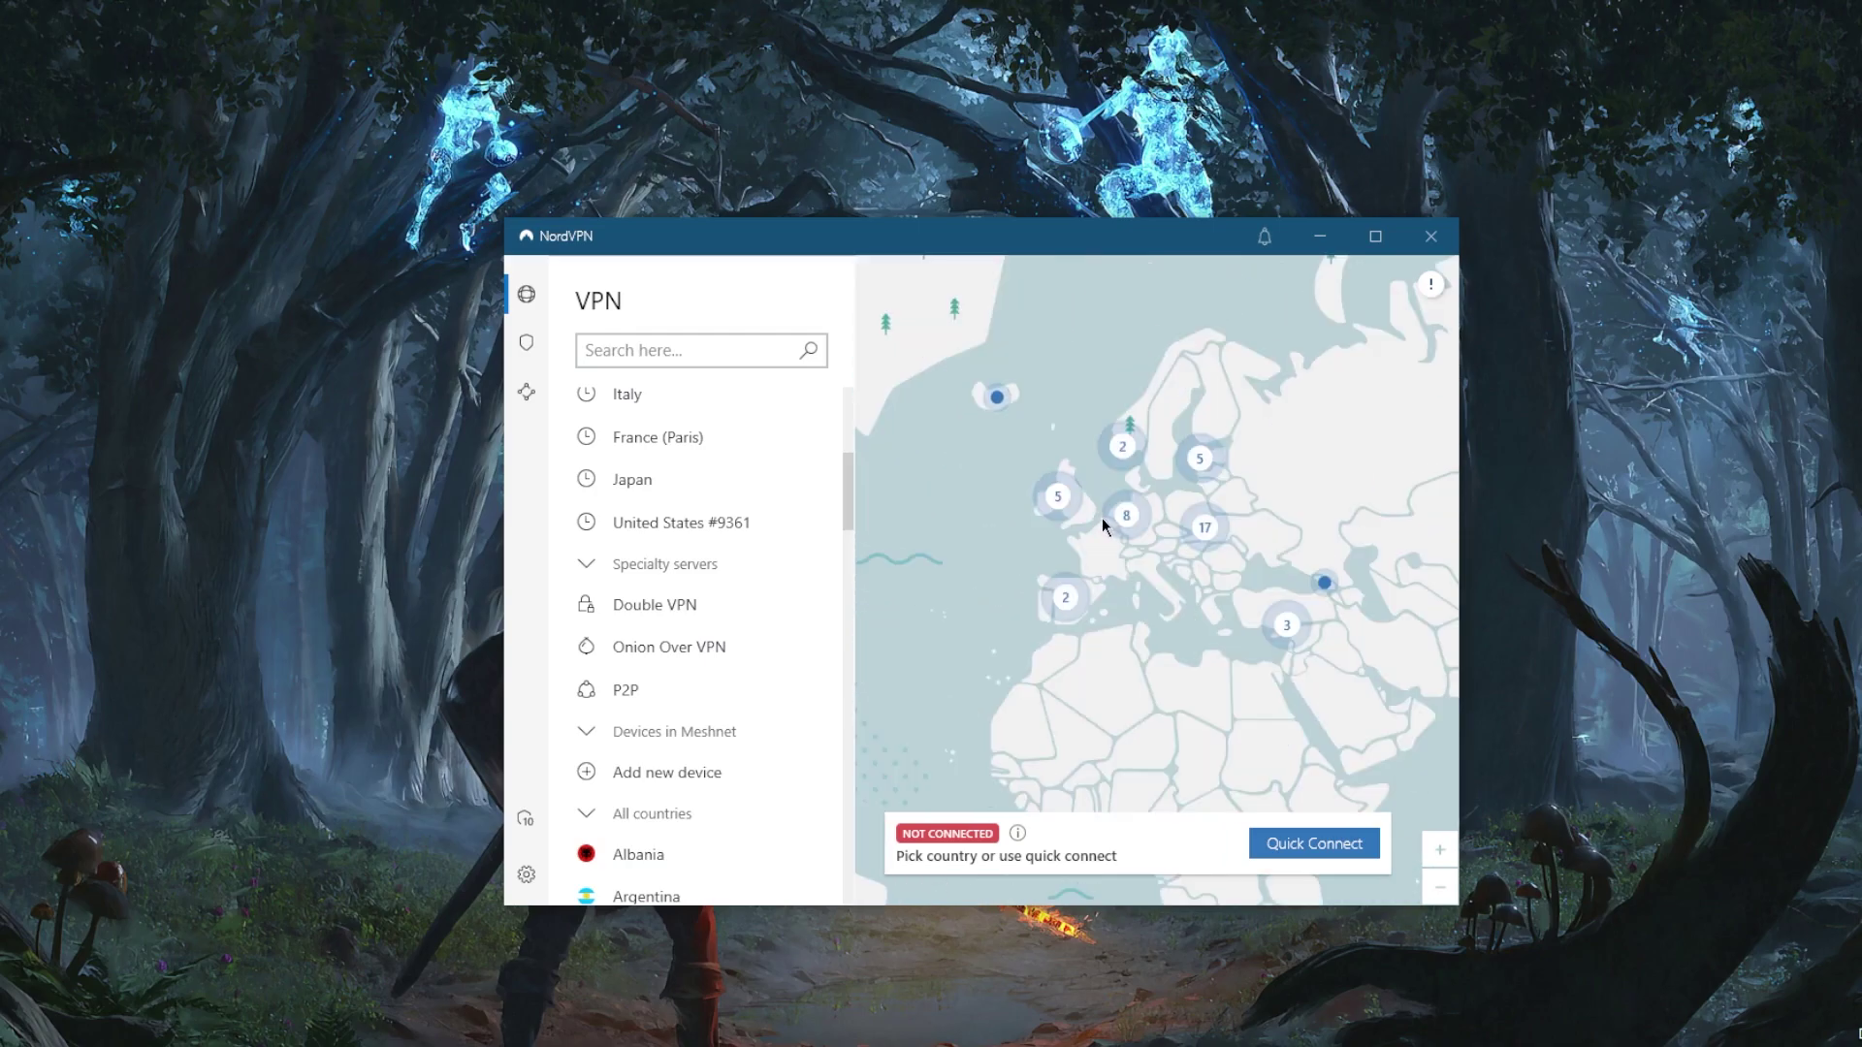
left_click(1120, 532)
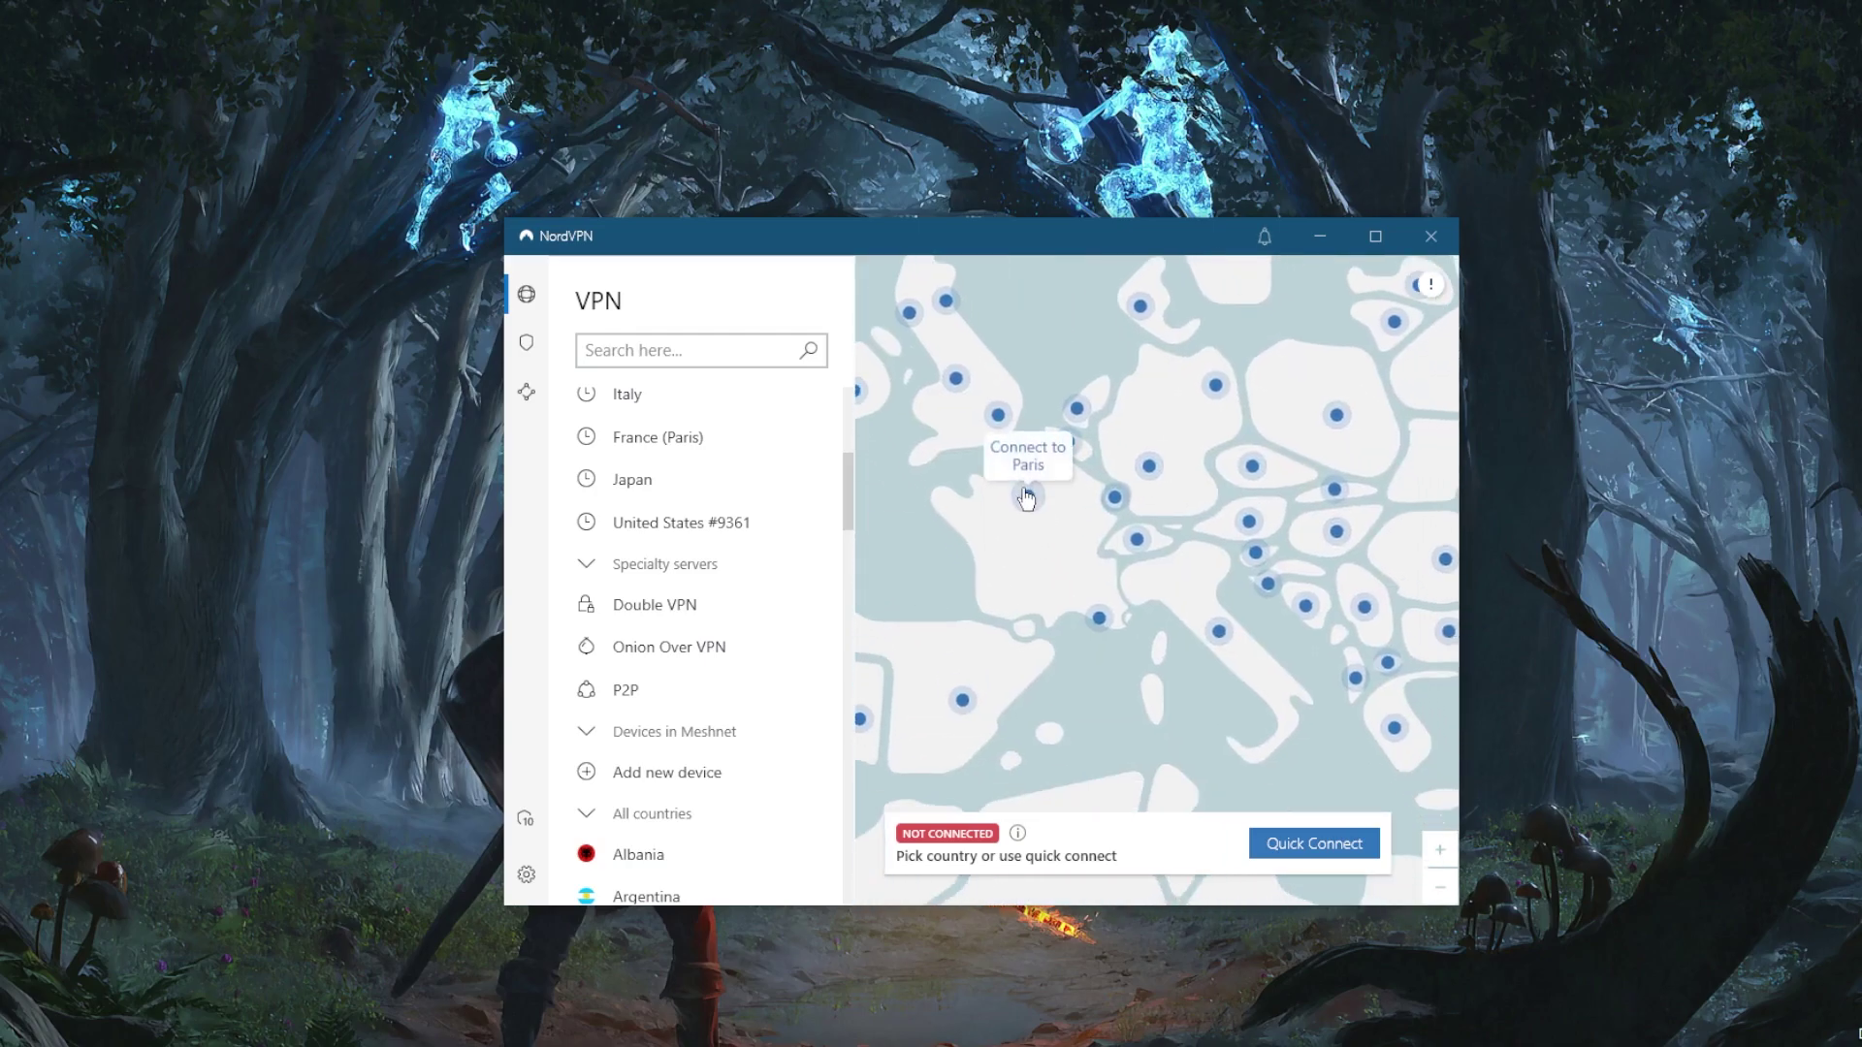
left_click(1026, 498)
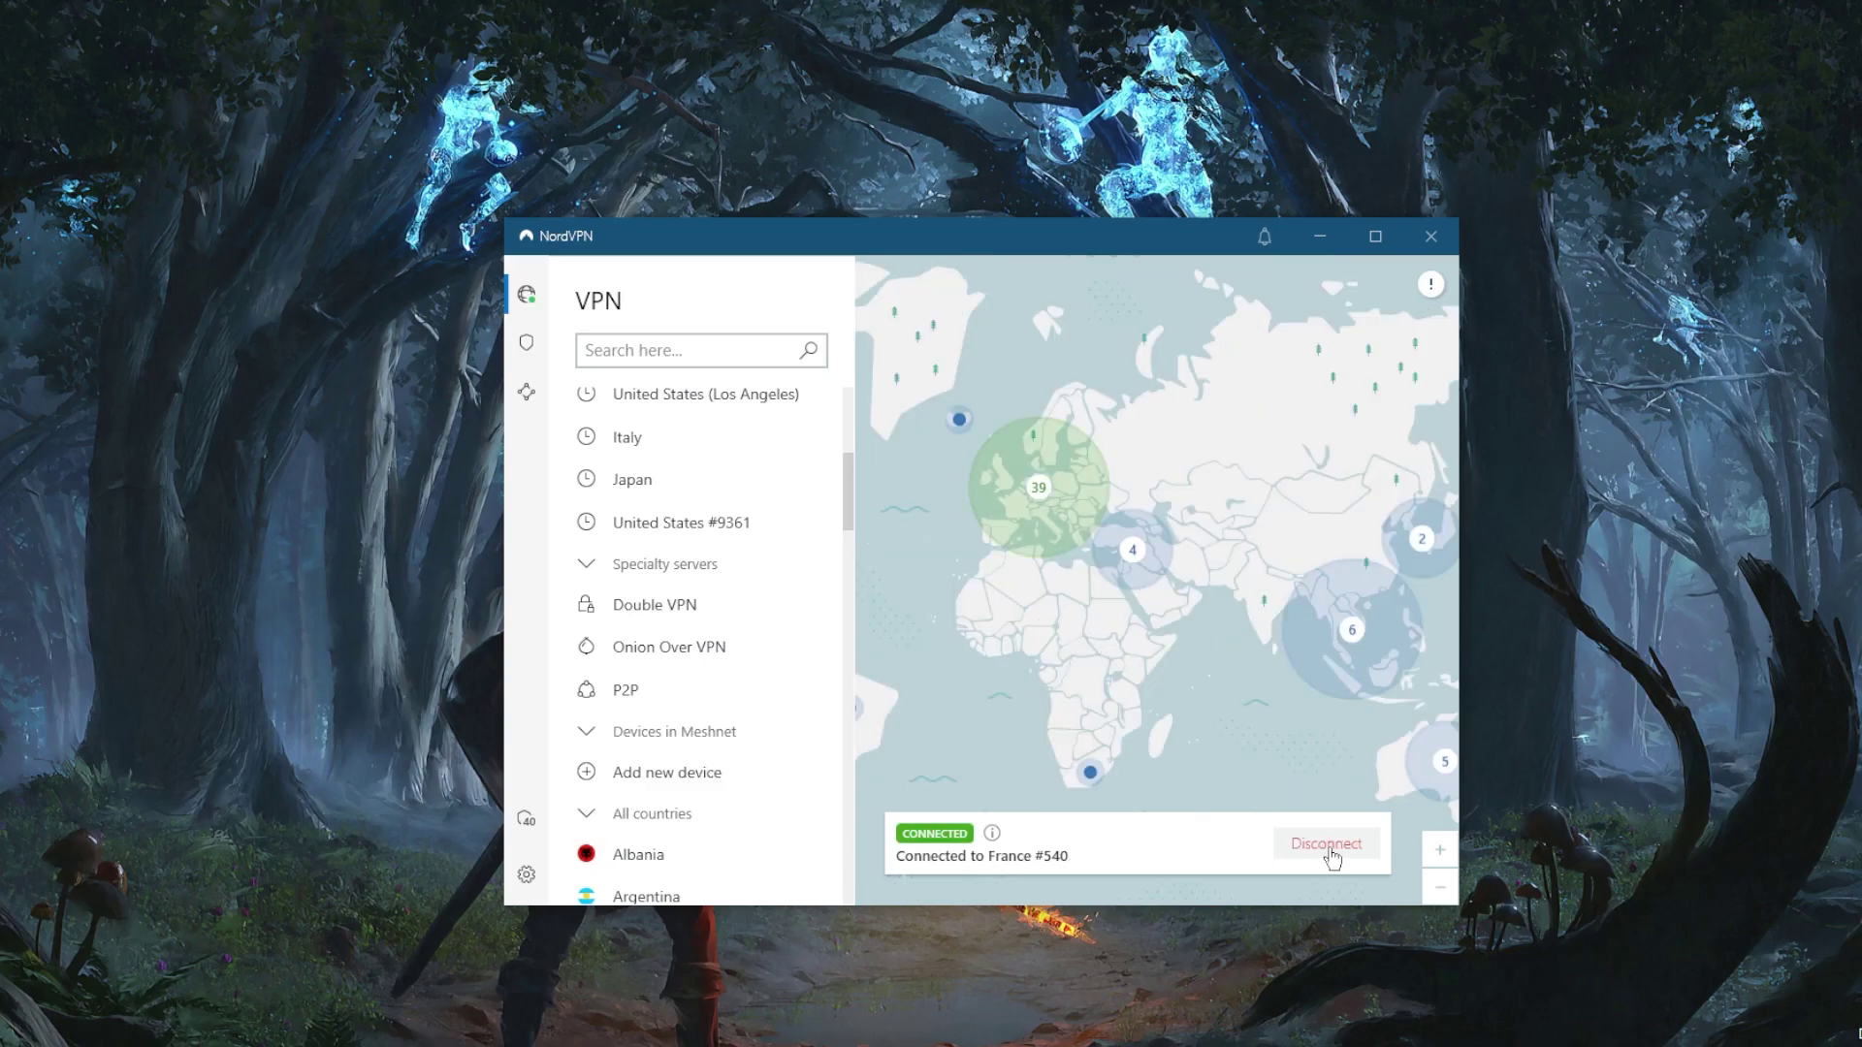
Step: Disconnect from the France server and dismiss the connection-speed rating prompt
left_click(1336, 866)
left_click(1435, 1011)
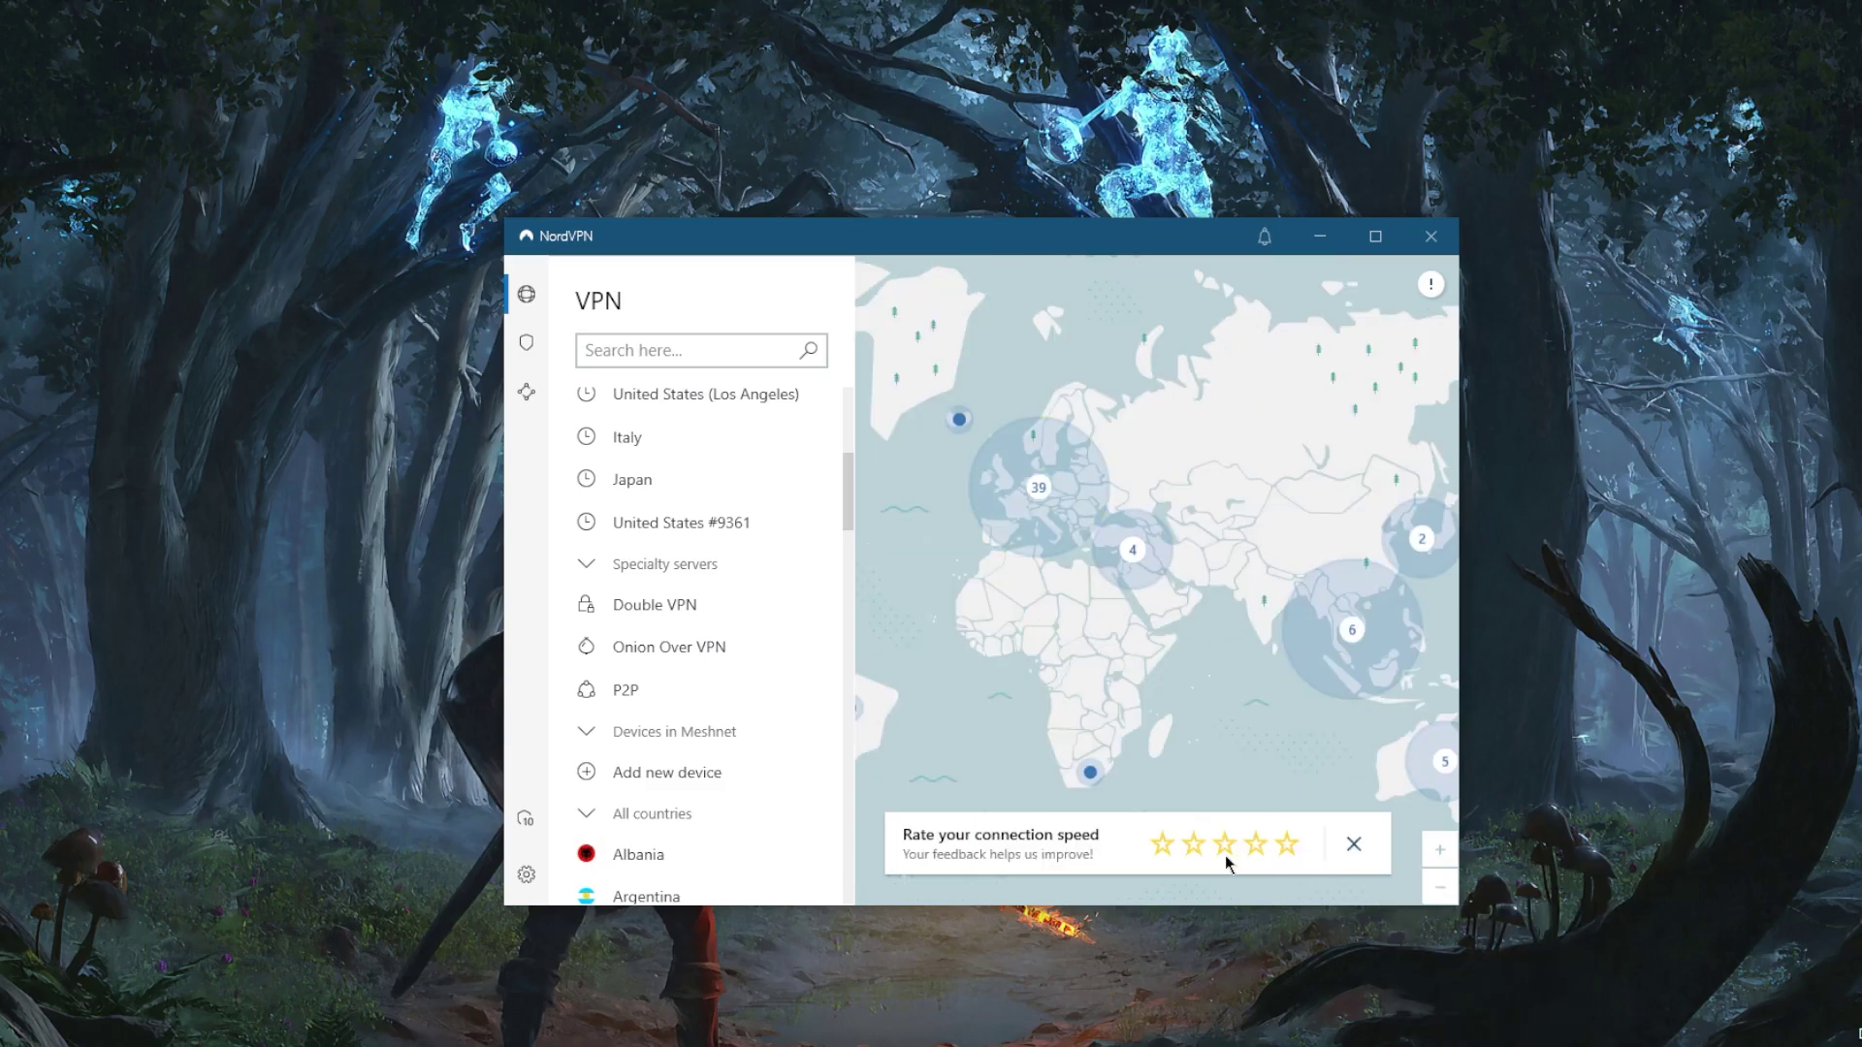
left_click(1352, 846)
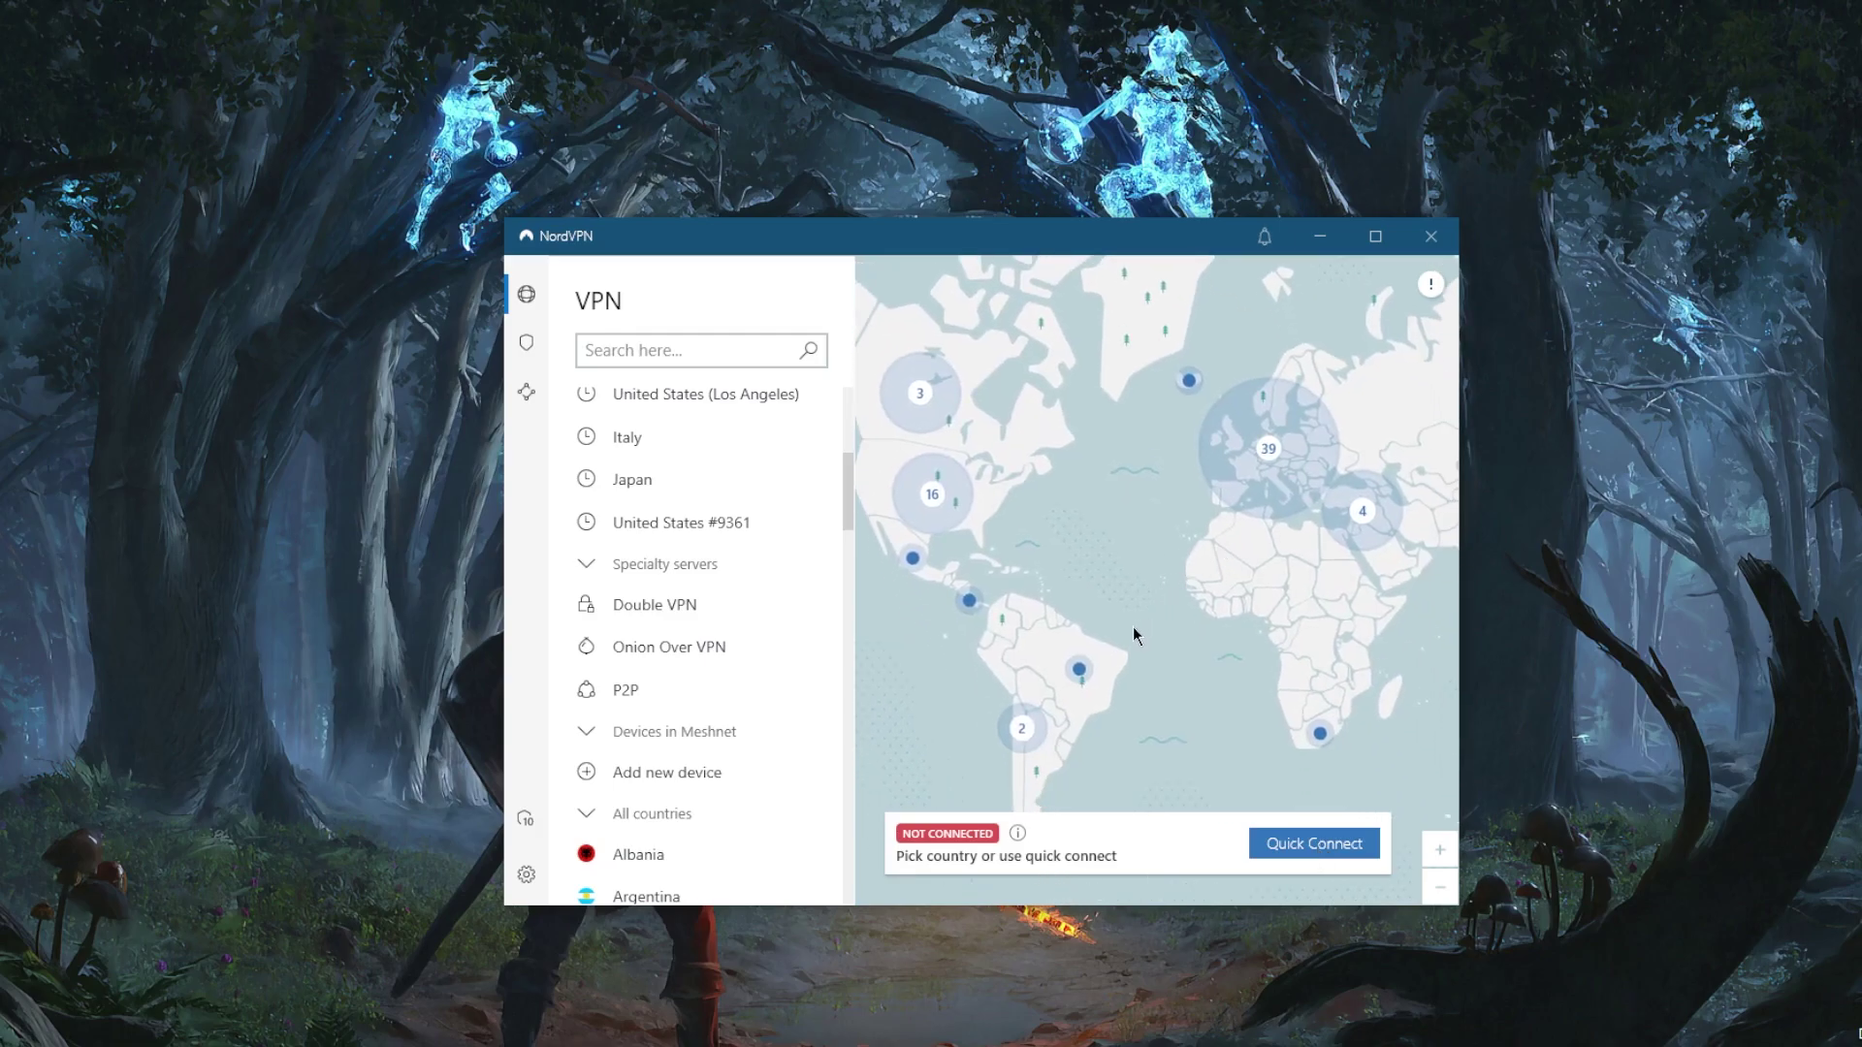
scroll(737, 475, "up", 3)
scroll(679, 408, "up", 1)
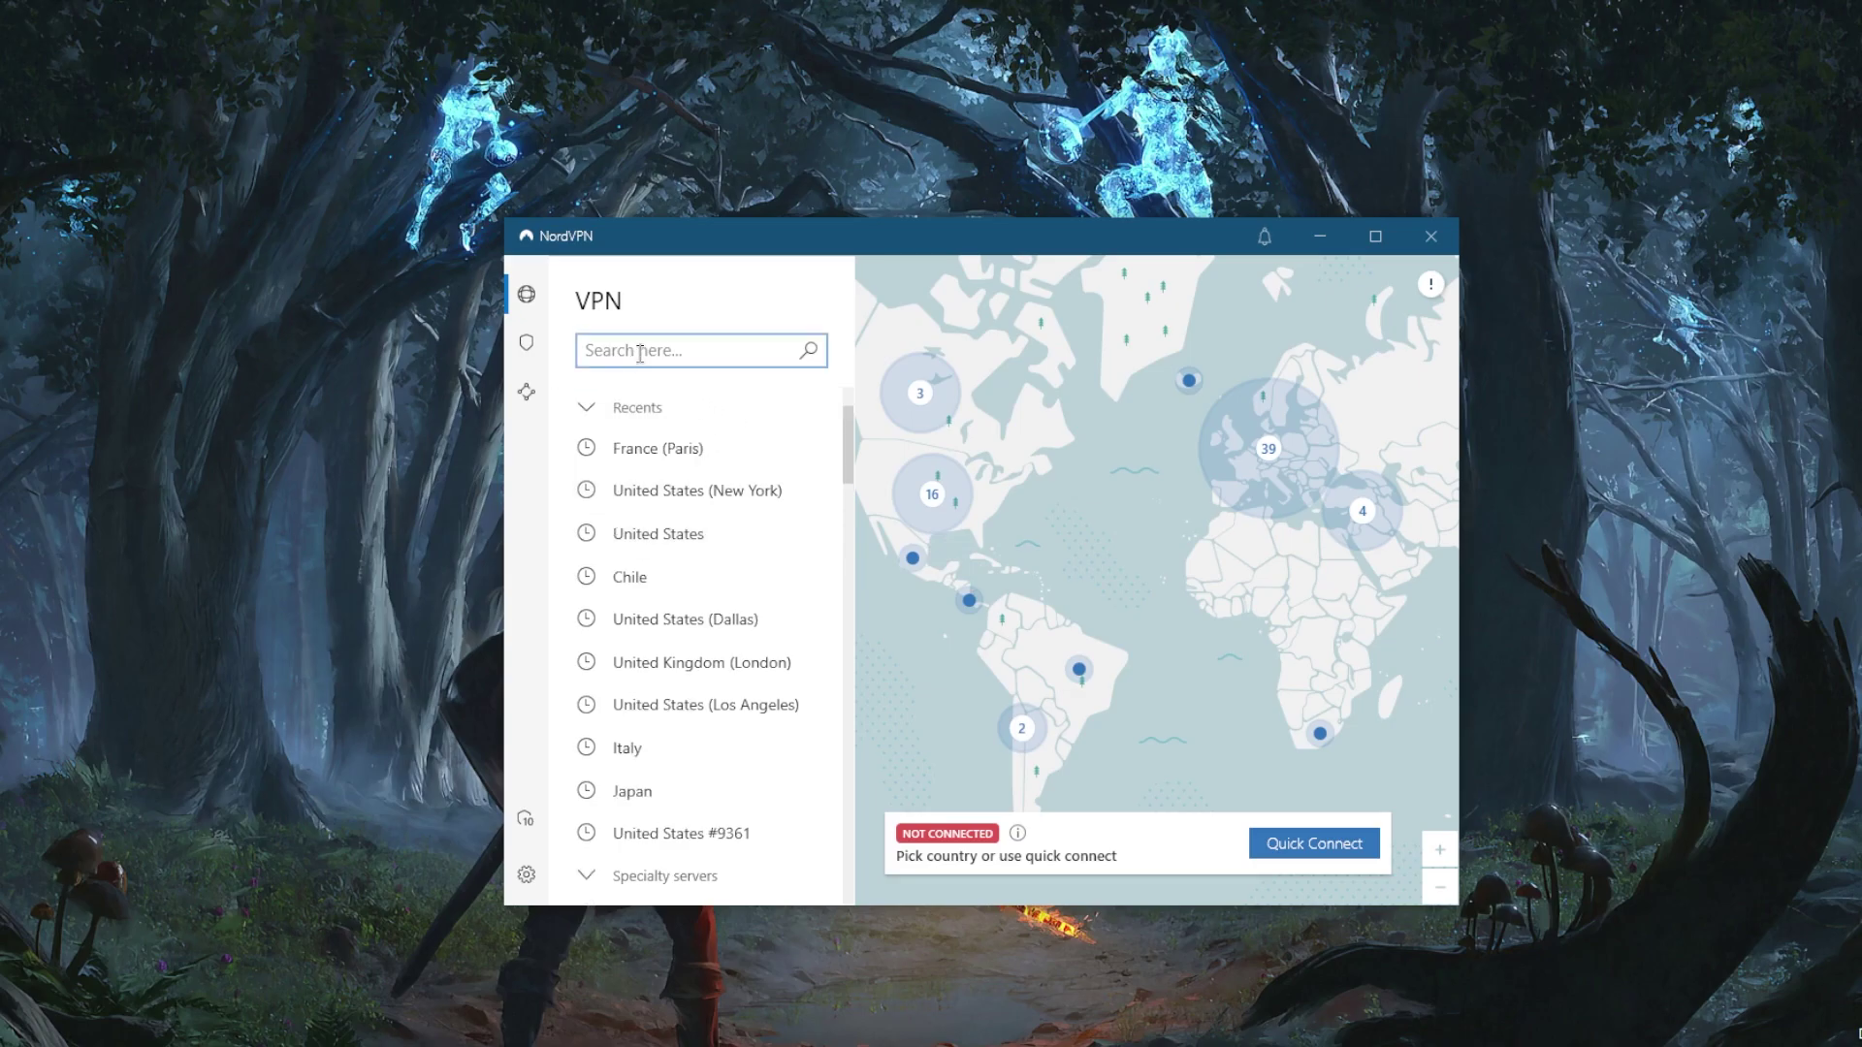
left_click(642, 355)
type("ita")
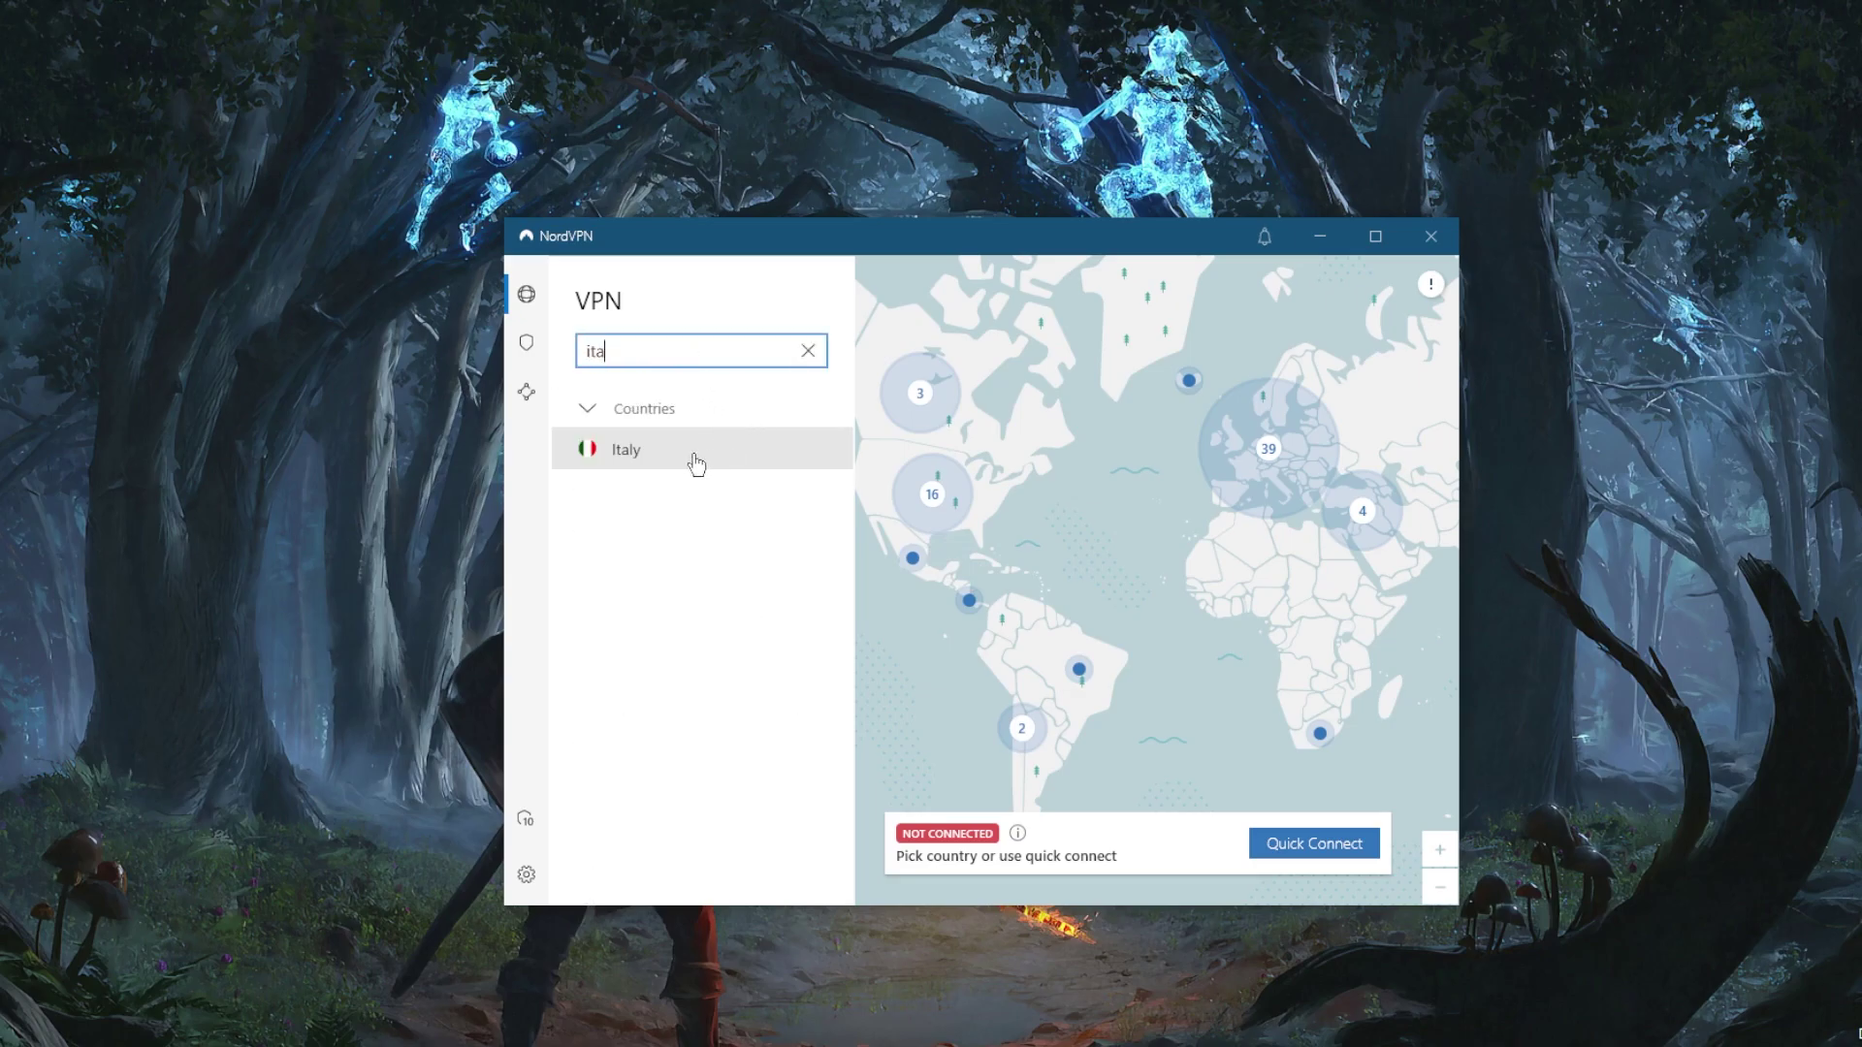
left_click(808, 350)
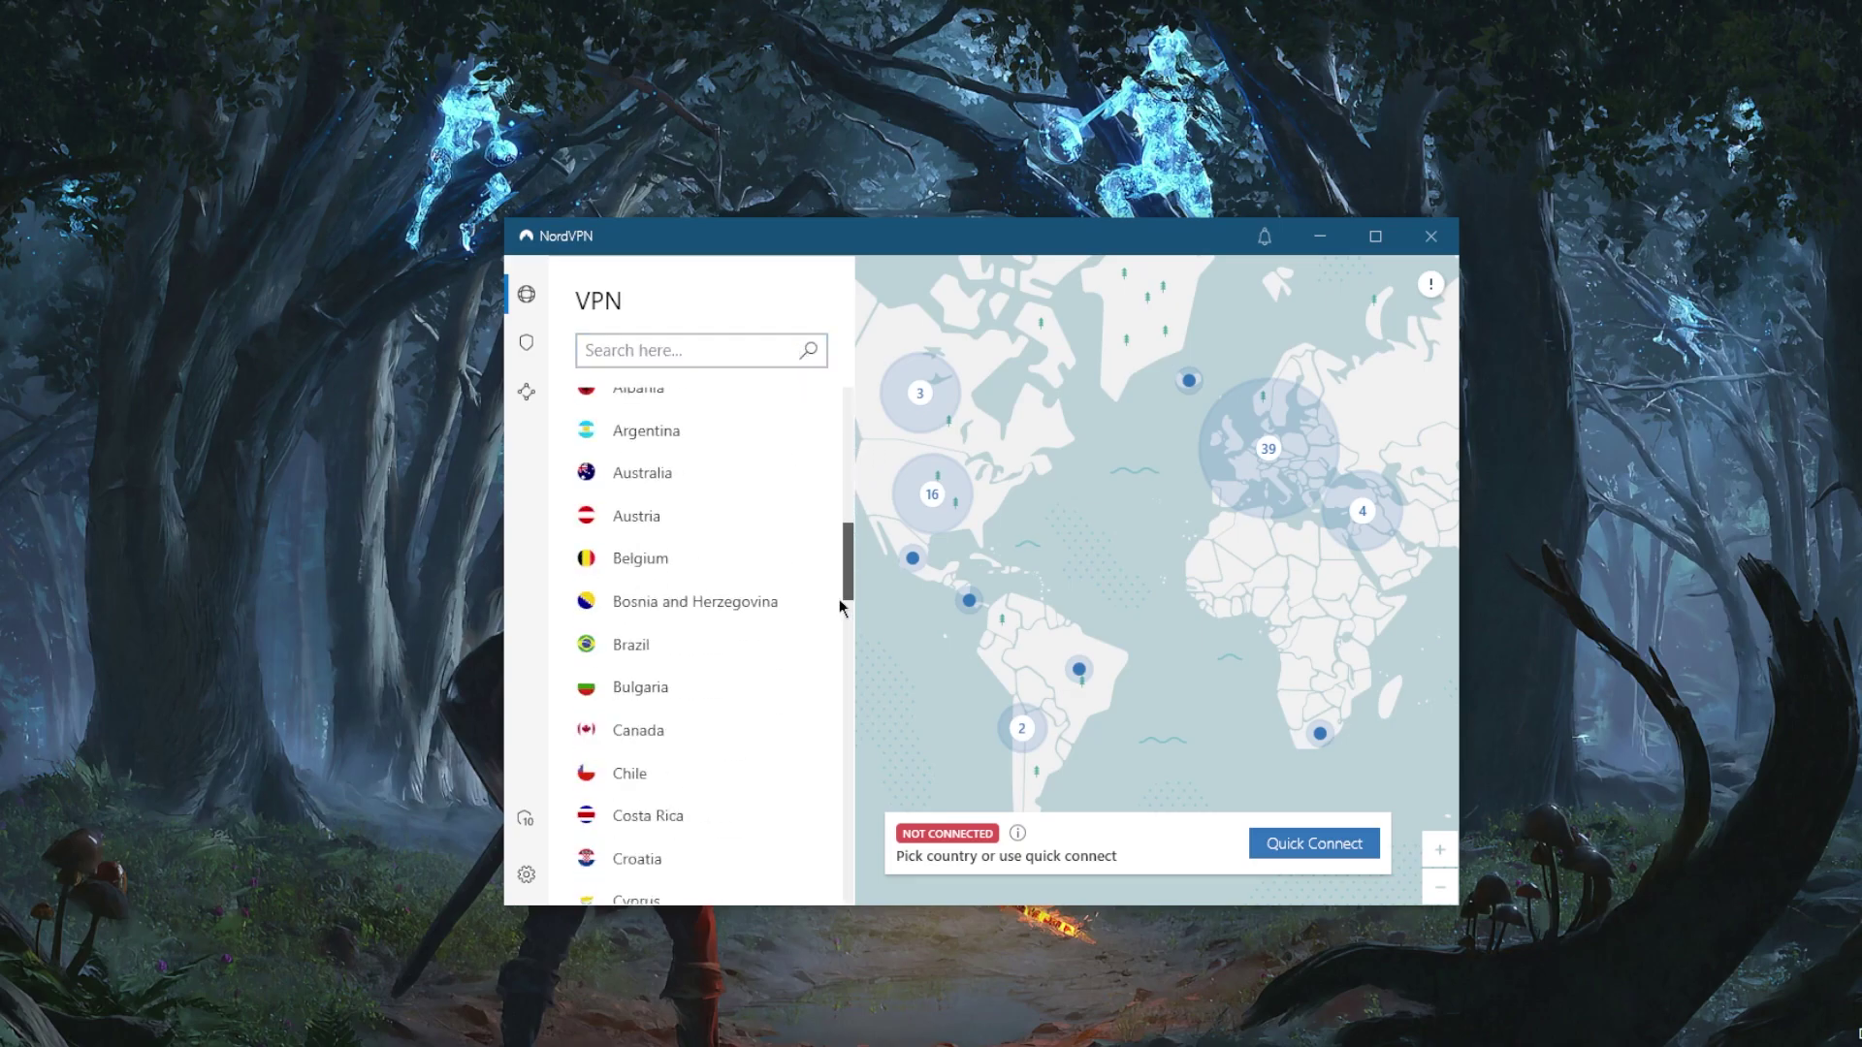
left_click_drag(859, 448, 846, 820)
left_click(823, 614)
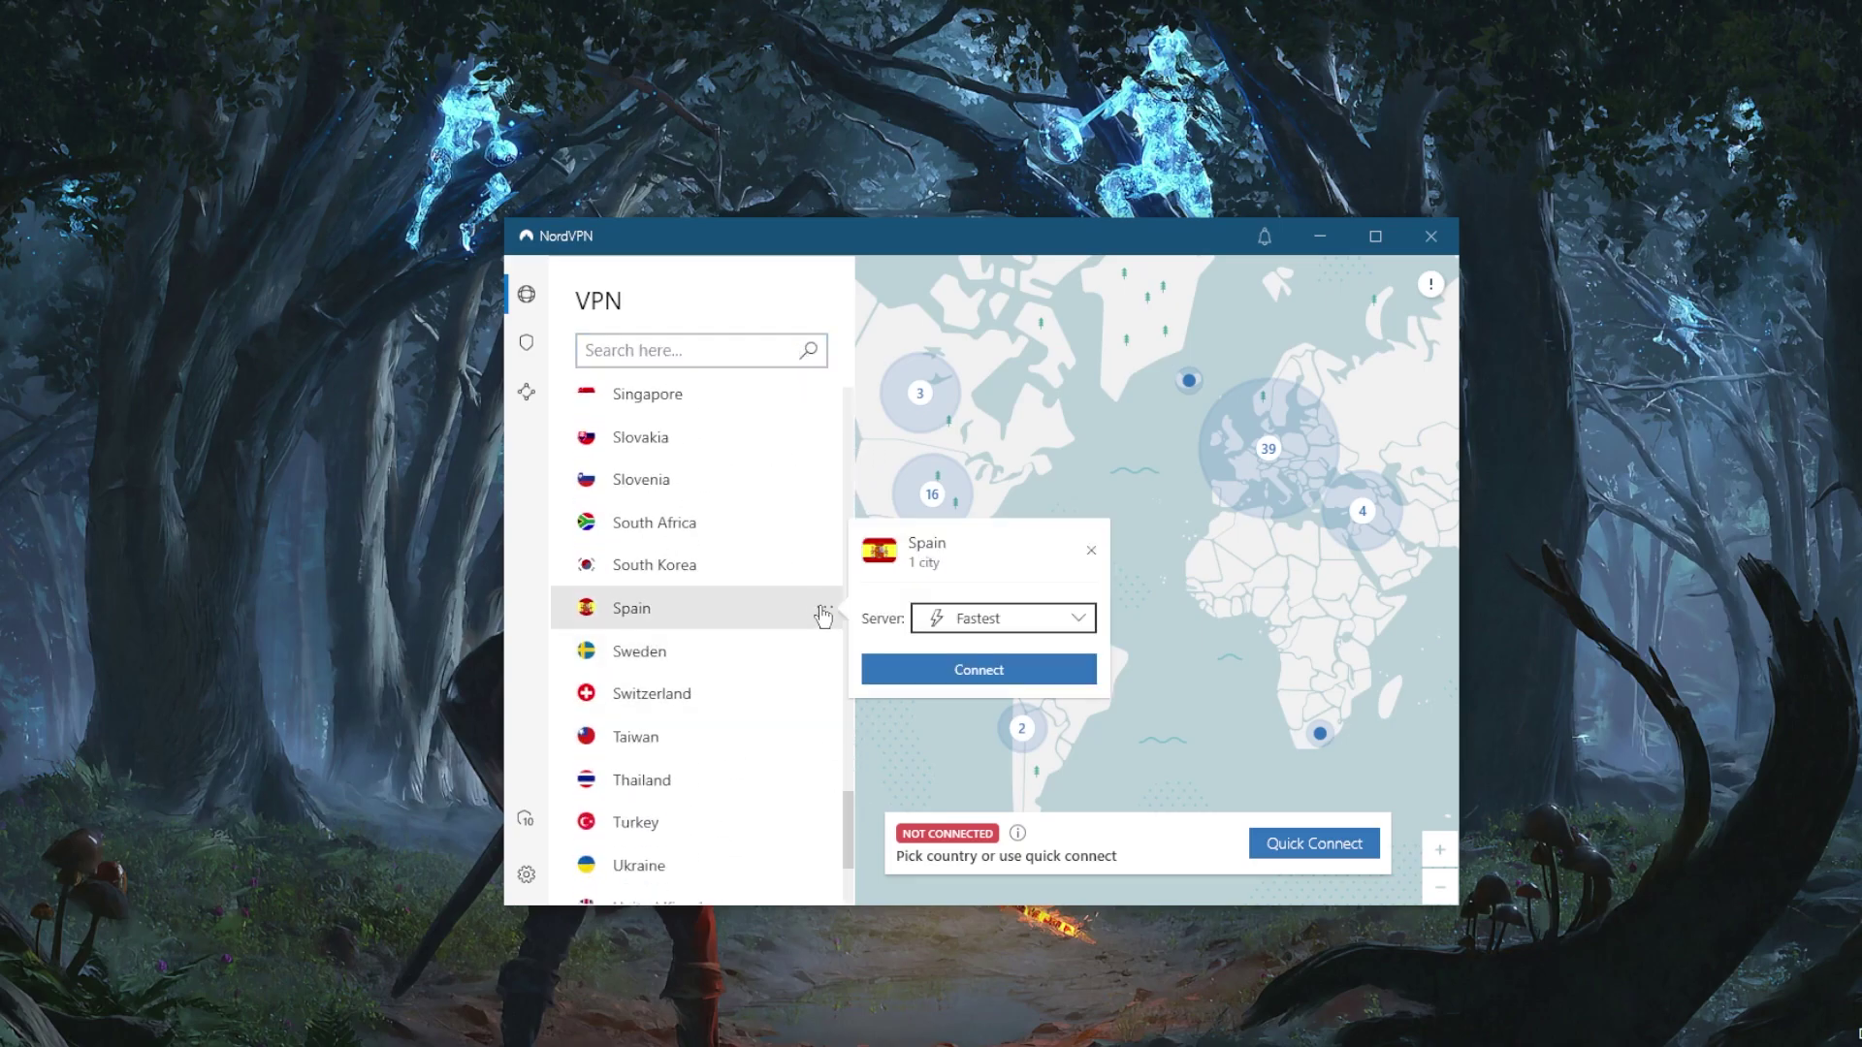
left_click(1021, 626)
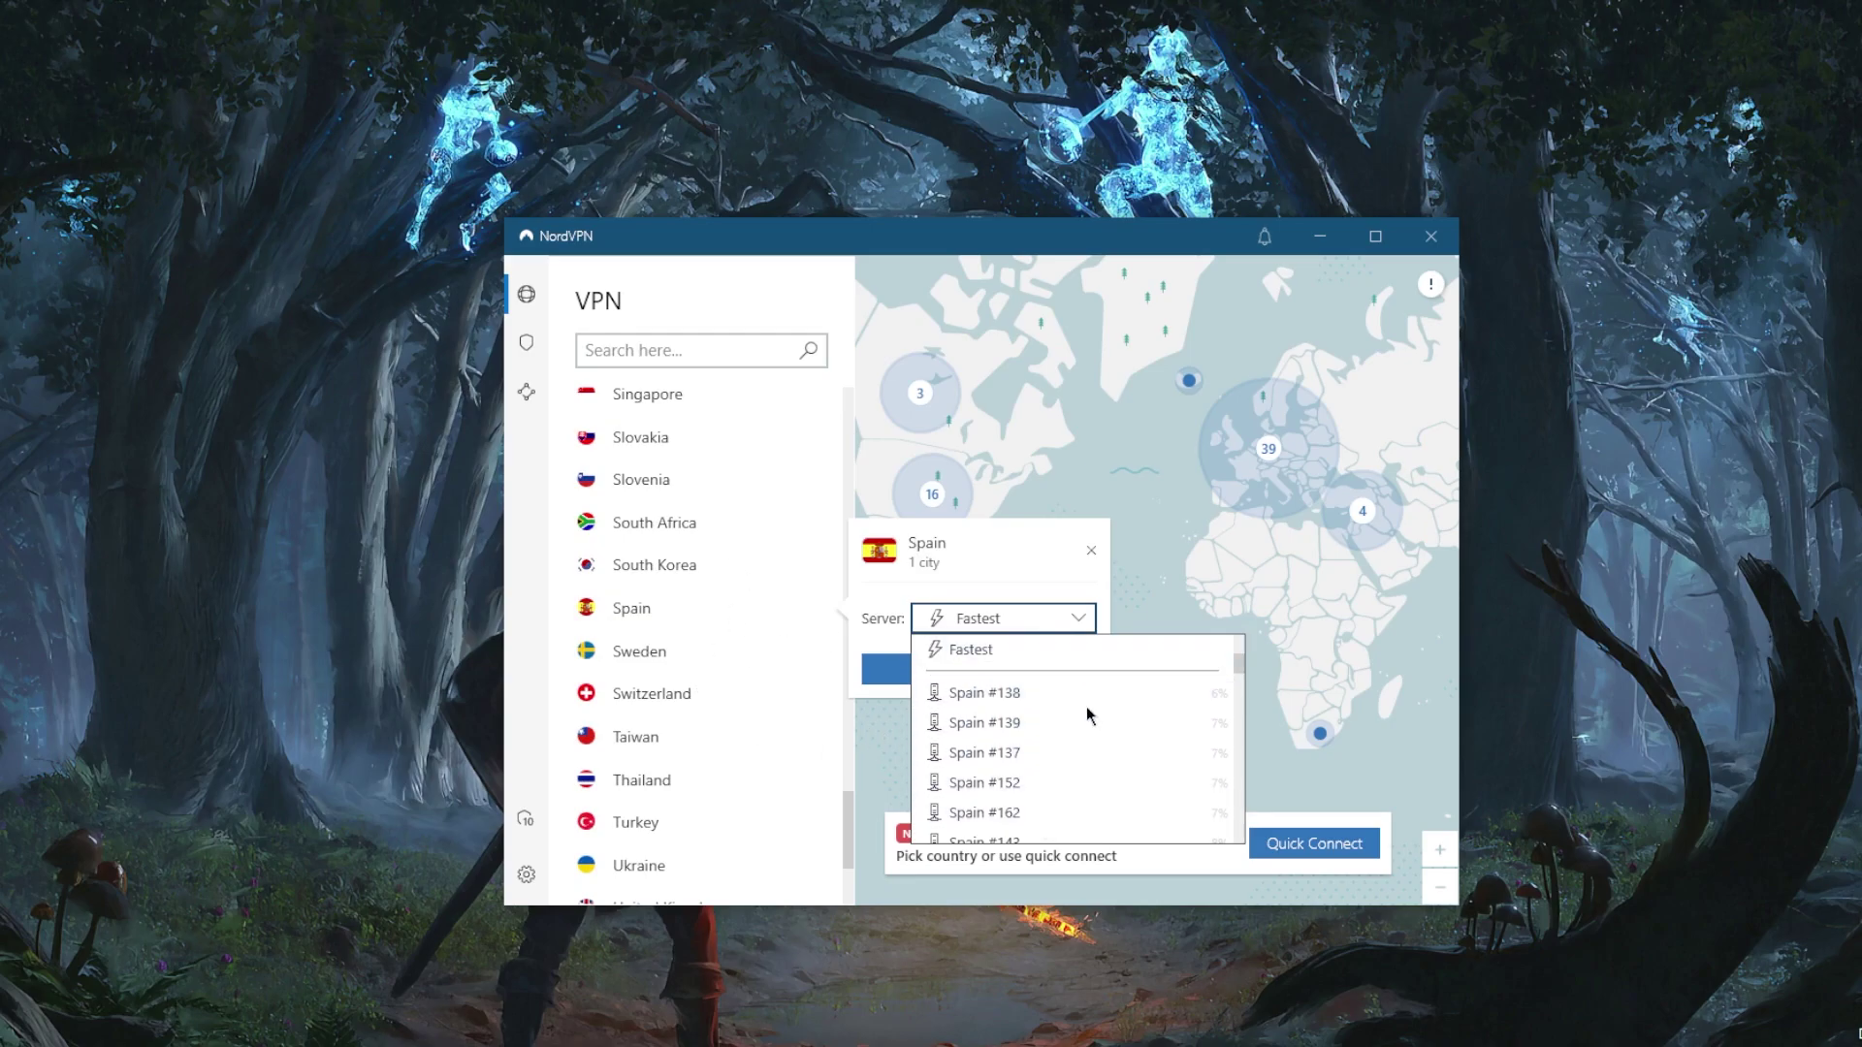
scroll(1067, 795, "down", 3)
scroll(1067, 800, "down", 2)
scroll(1043, 791, "down", 2)
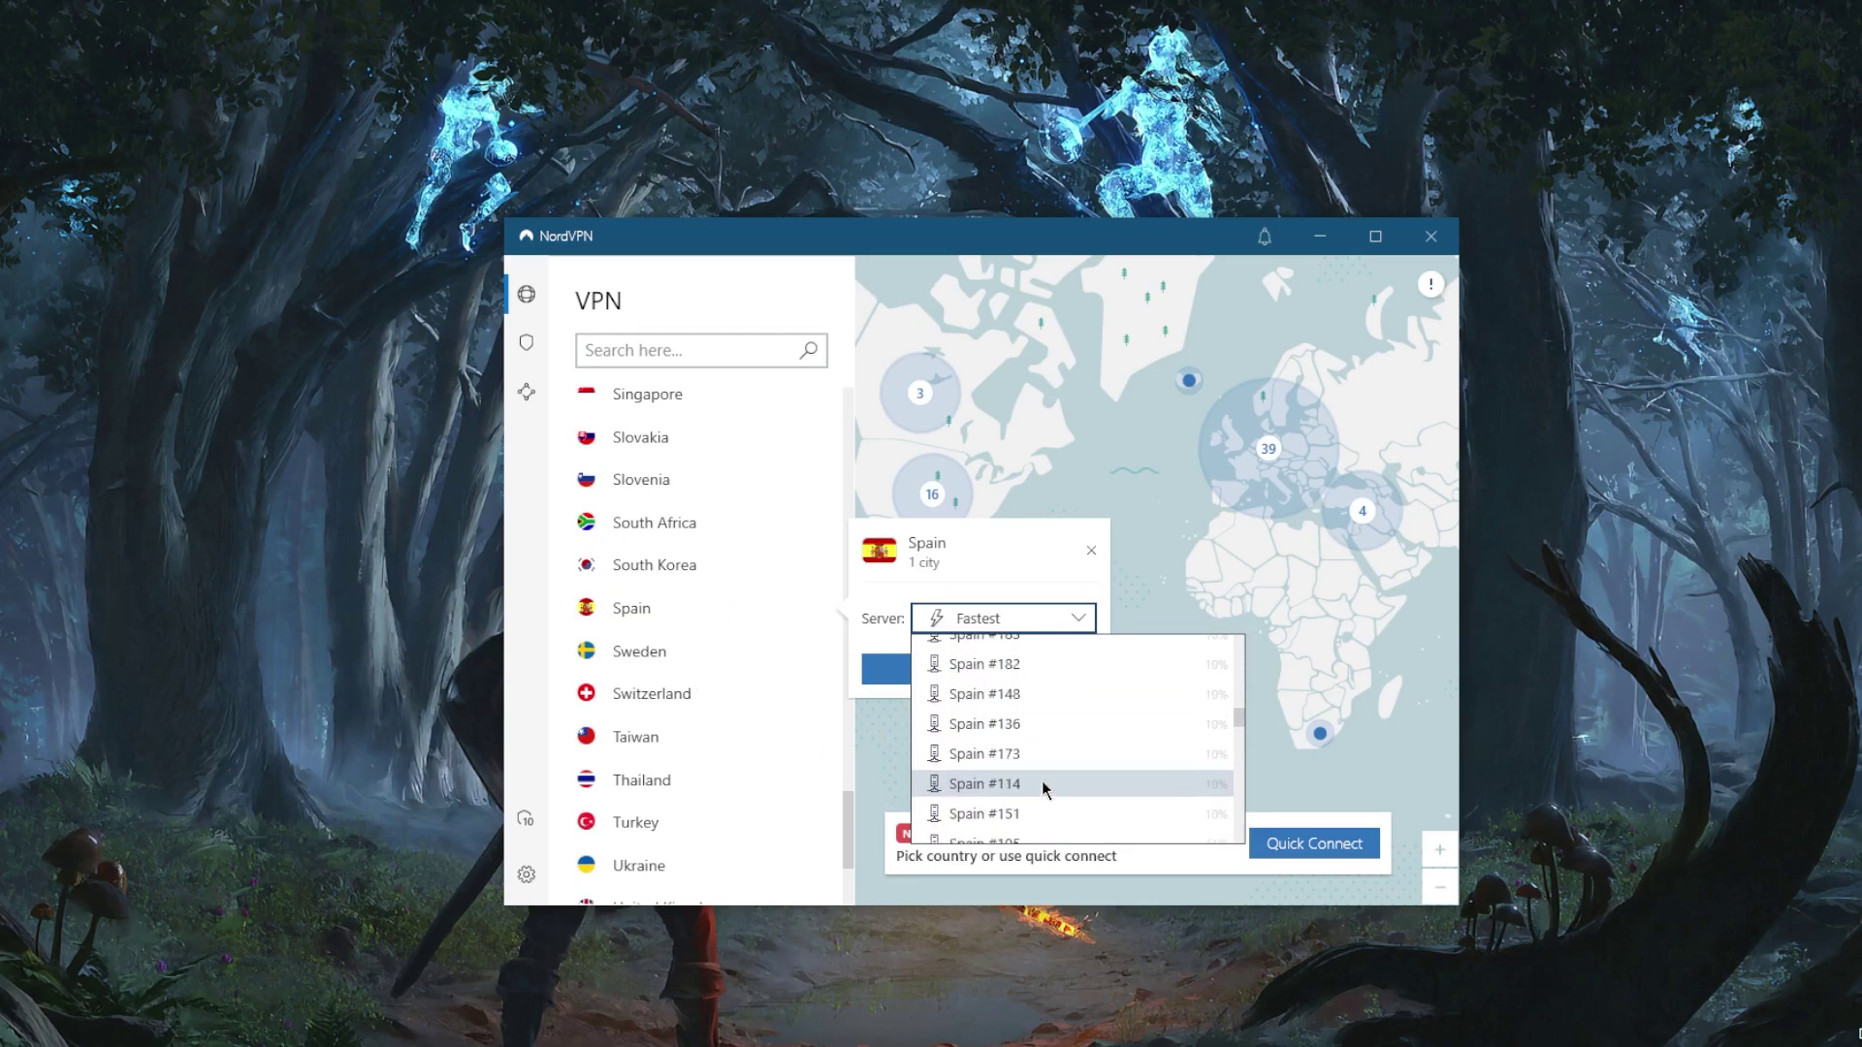
scroll(1043, 791, "down", 2)
scroll(1043, 790, "down", 2)
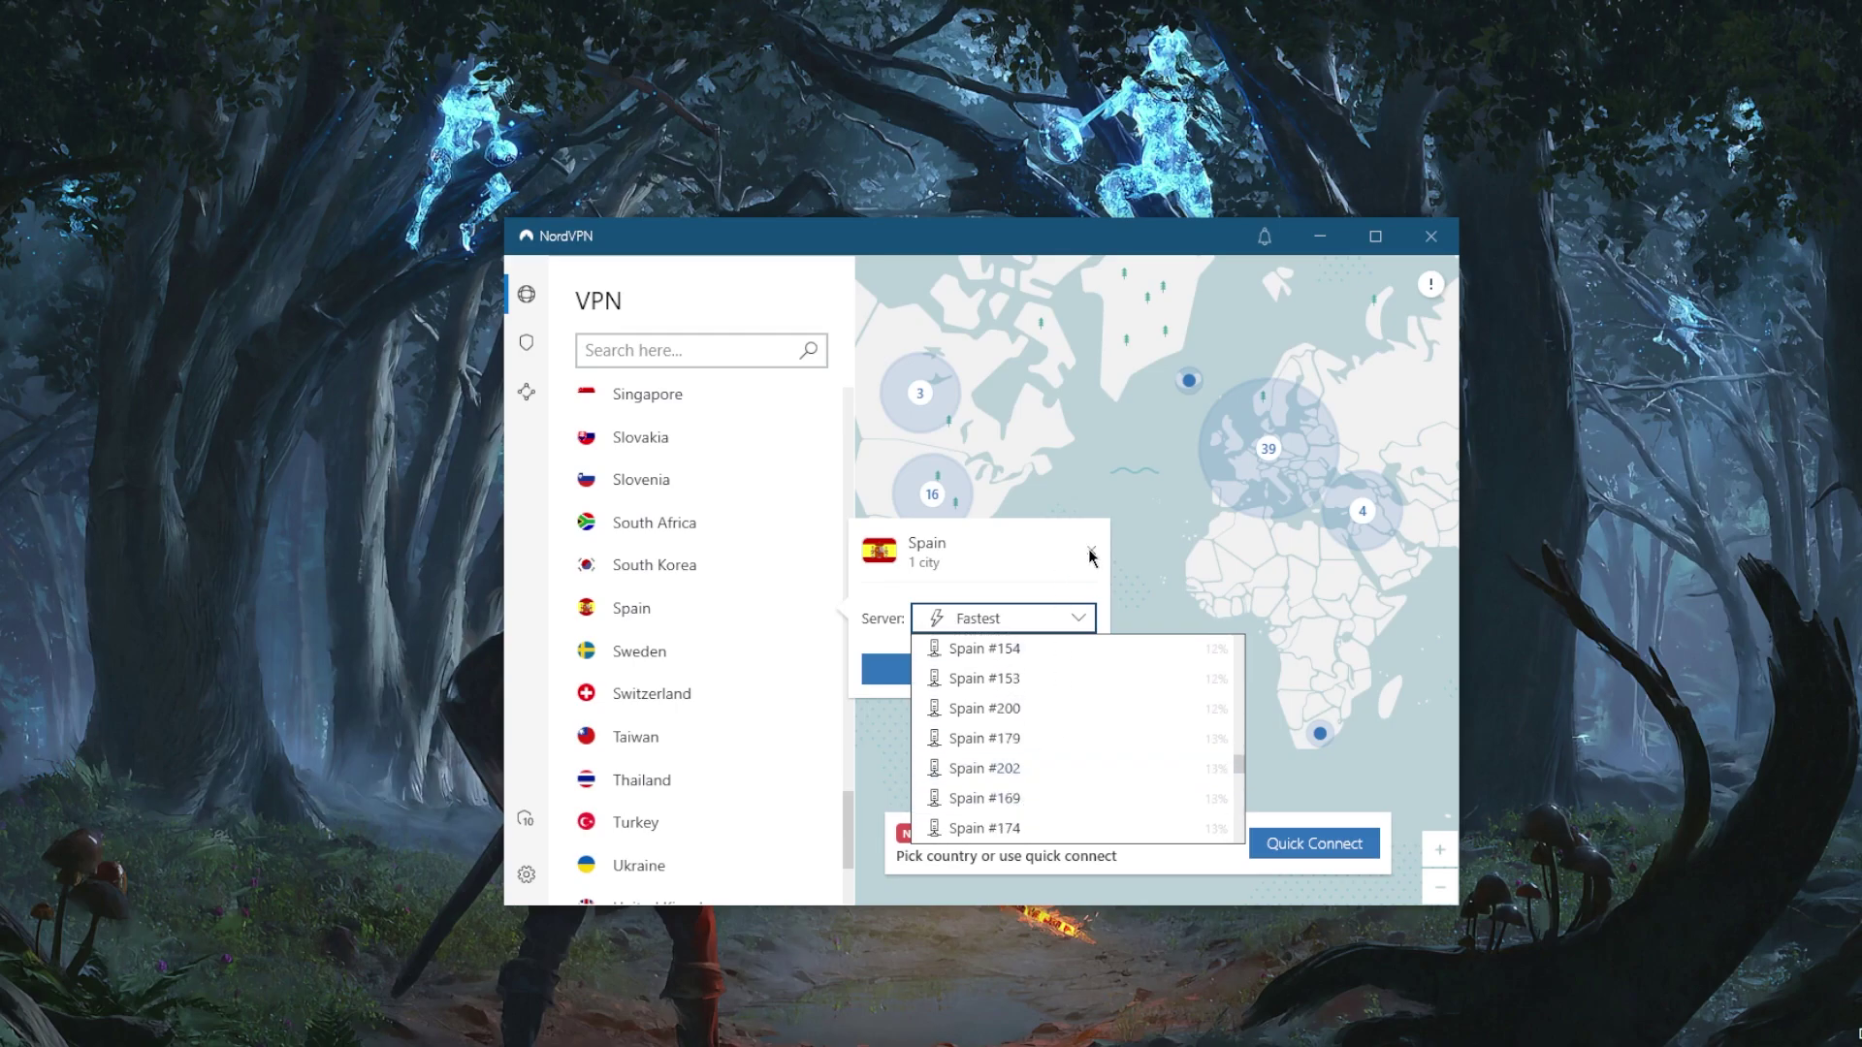
scroll(1173, 801, "down", 2)
scroll(1173, 801, "down", 2)
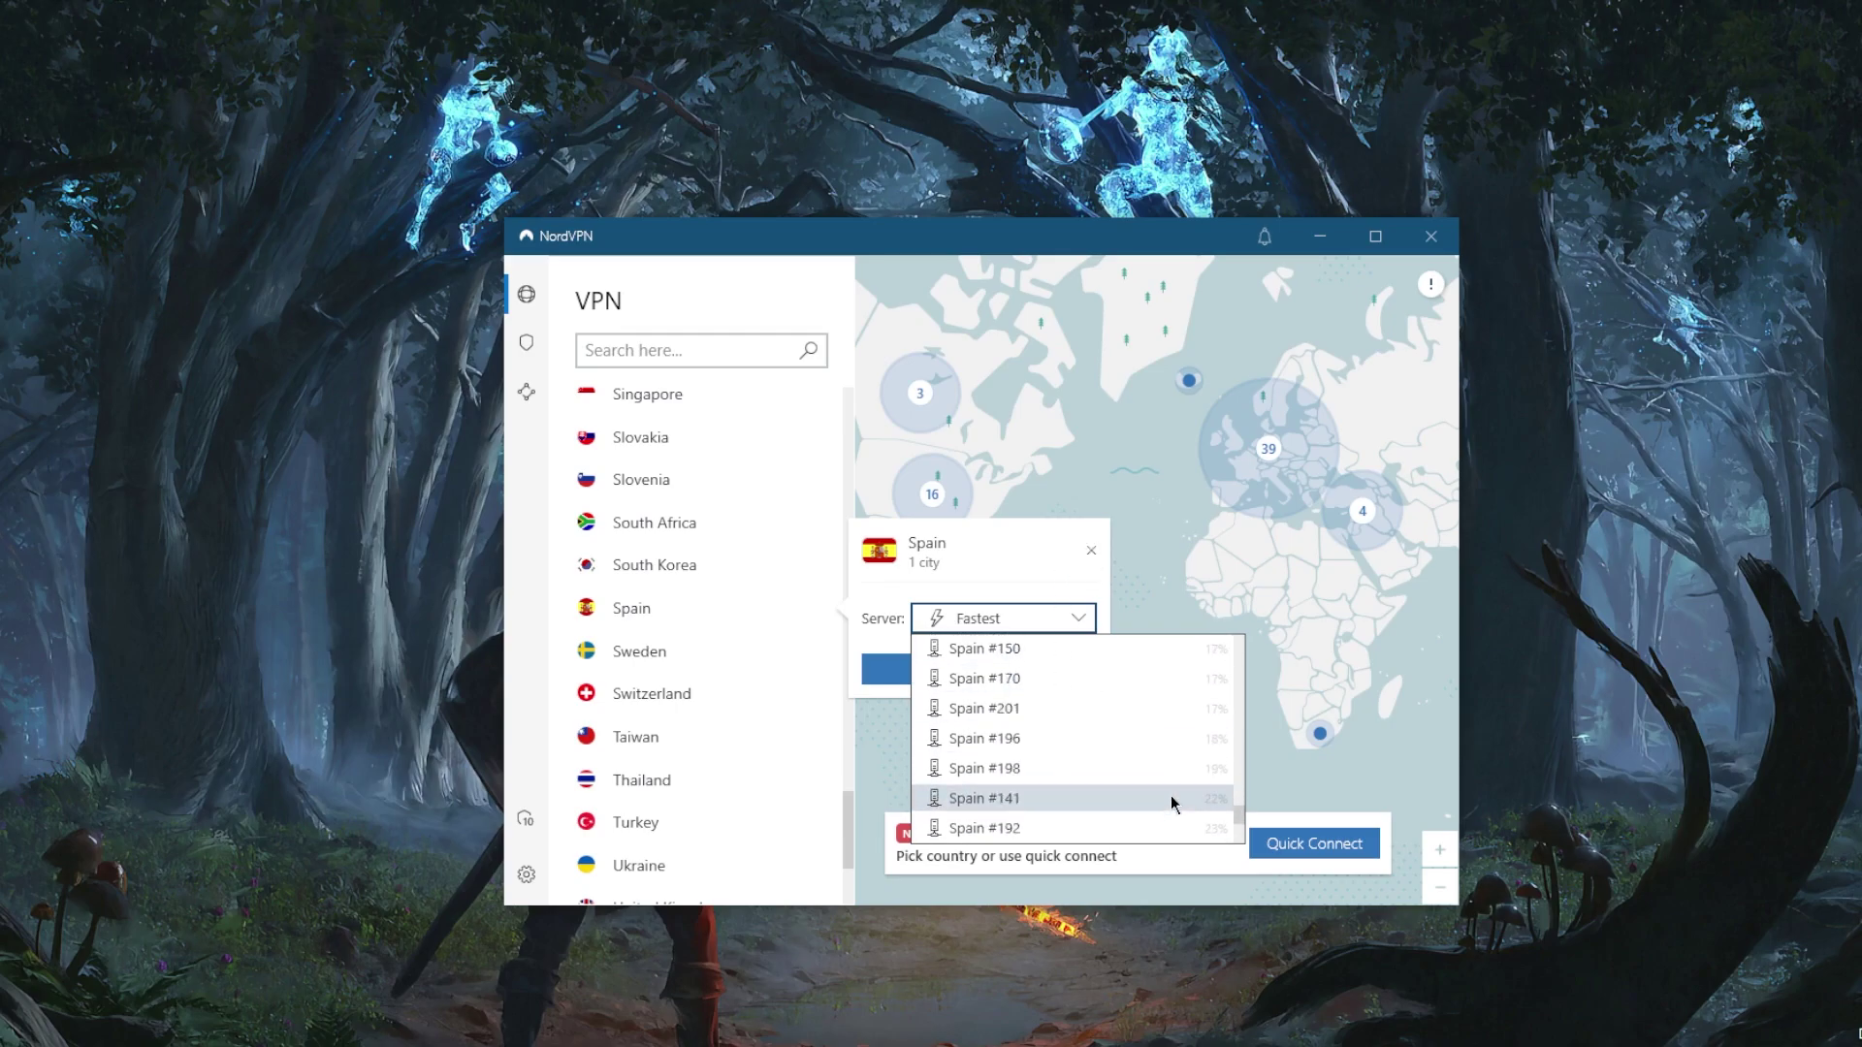
left_click(1092, 559)
left_click(1079, 626)
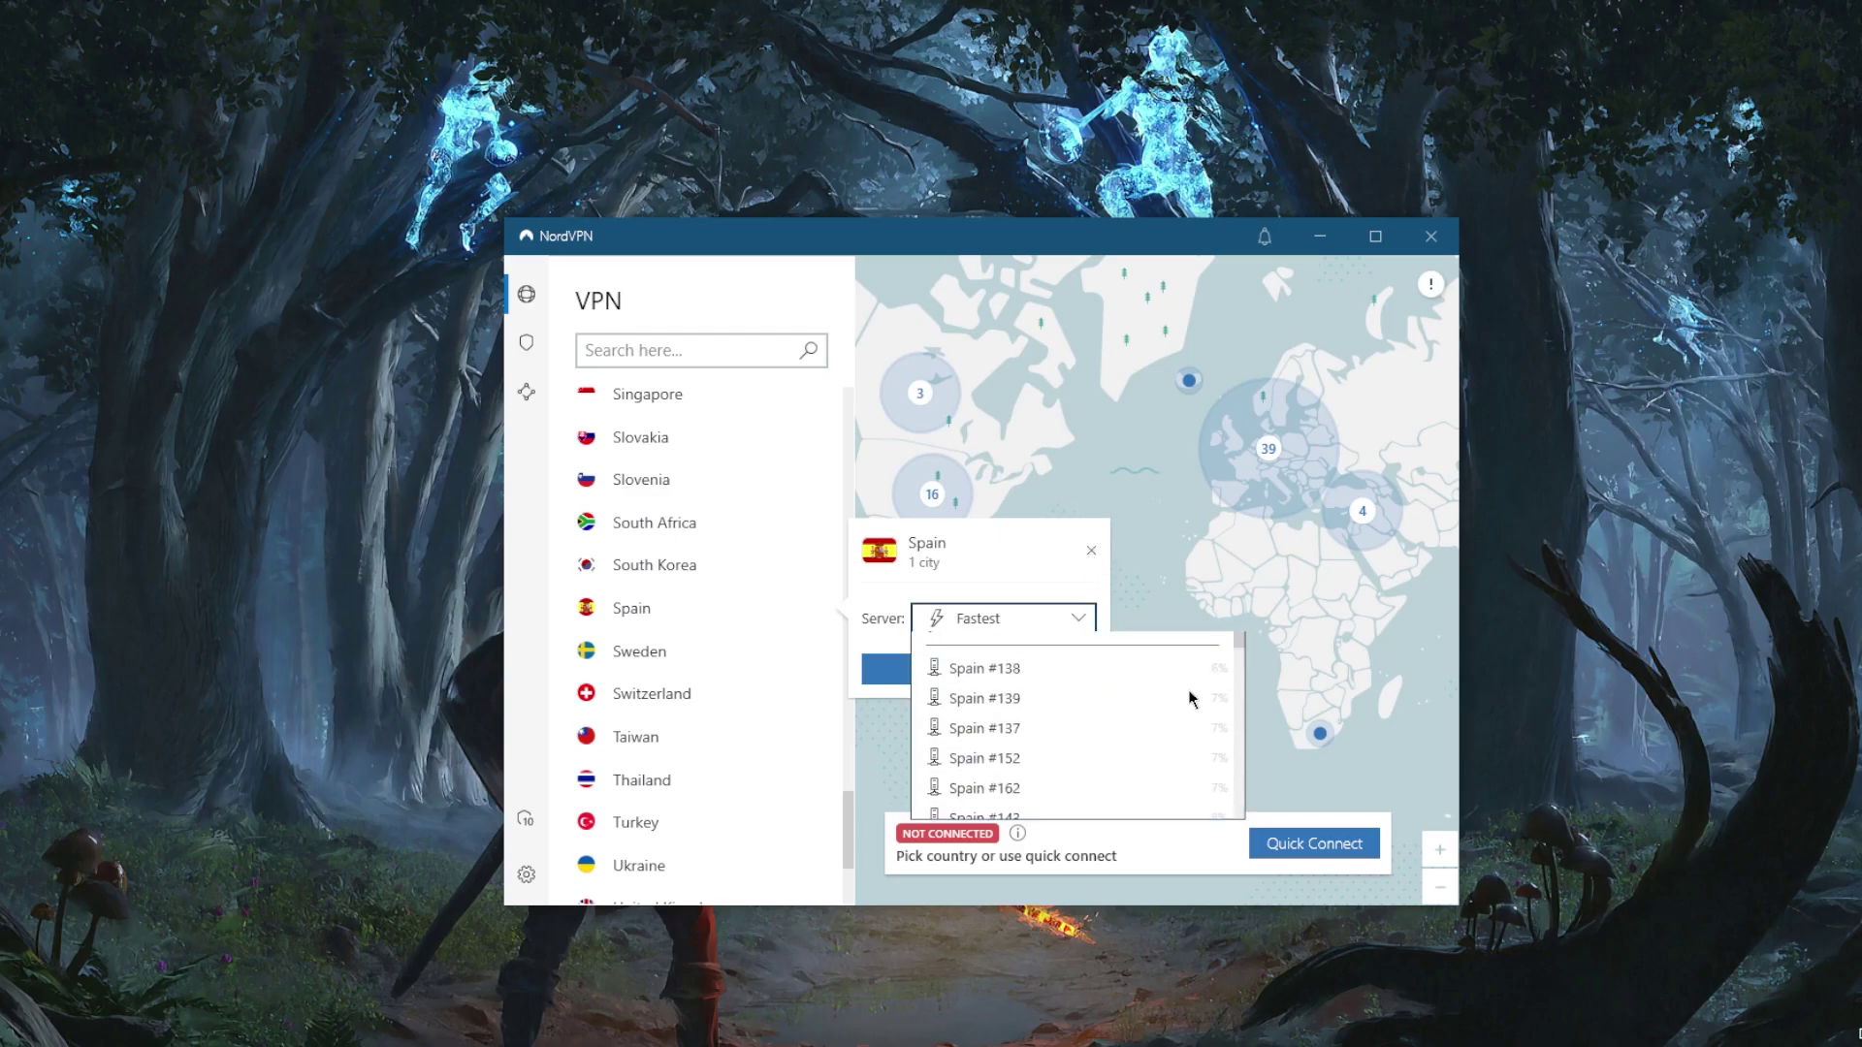
left_click(1093, 551)
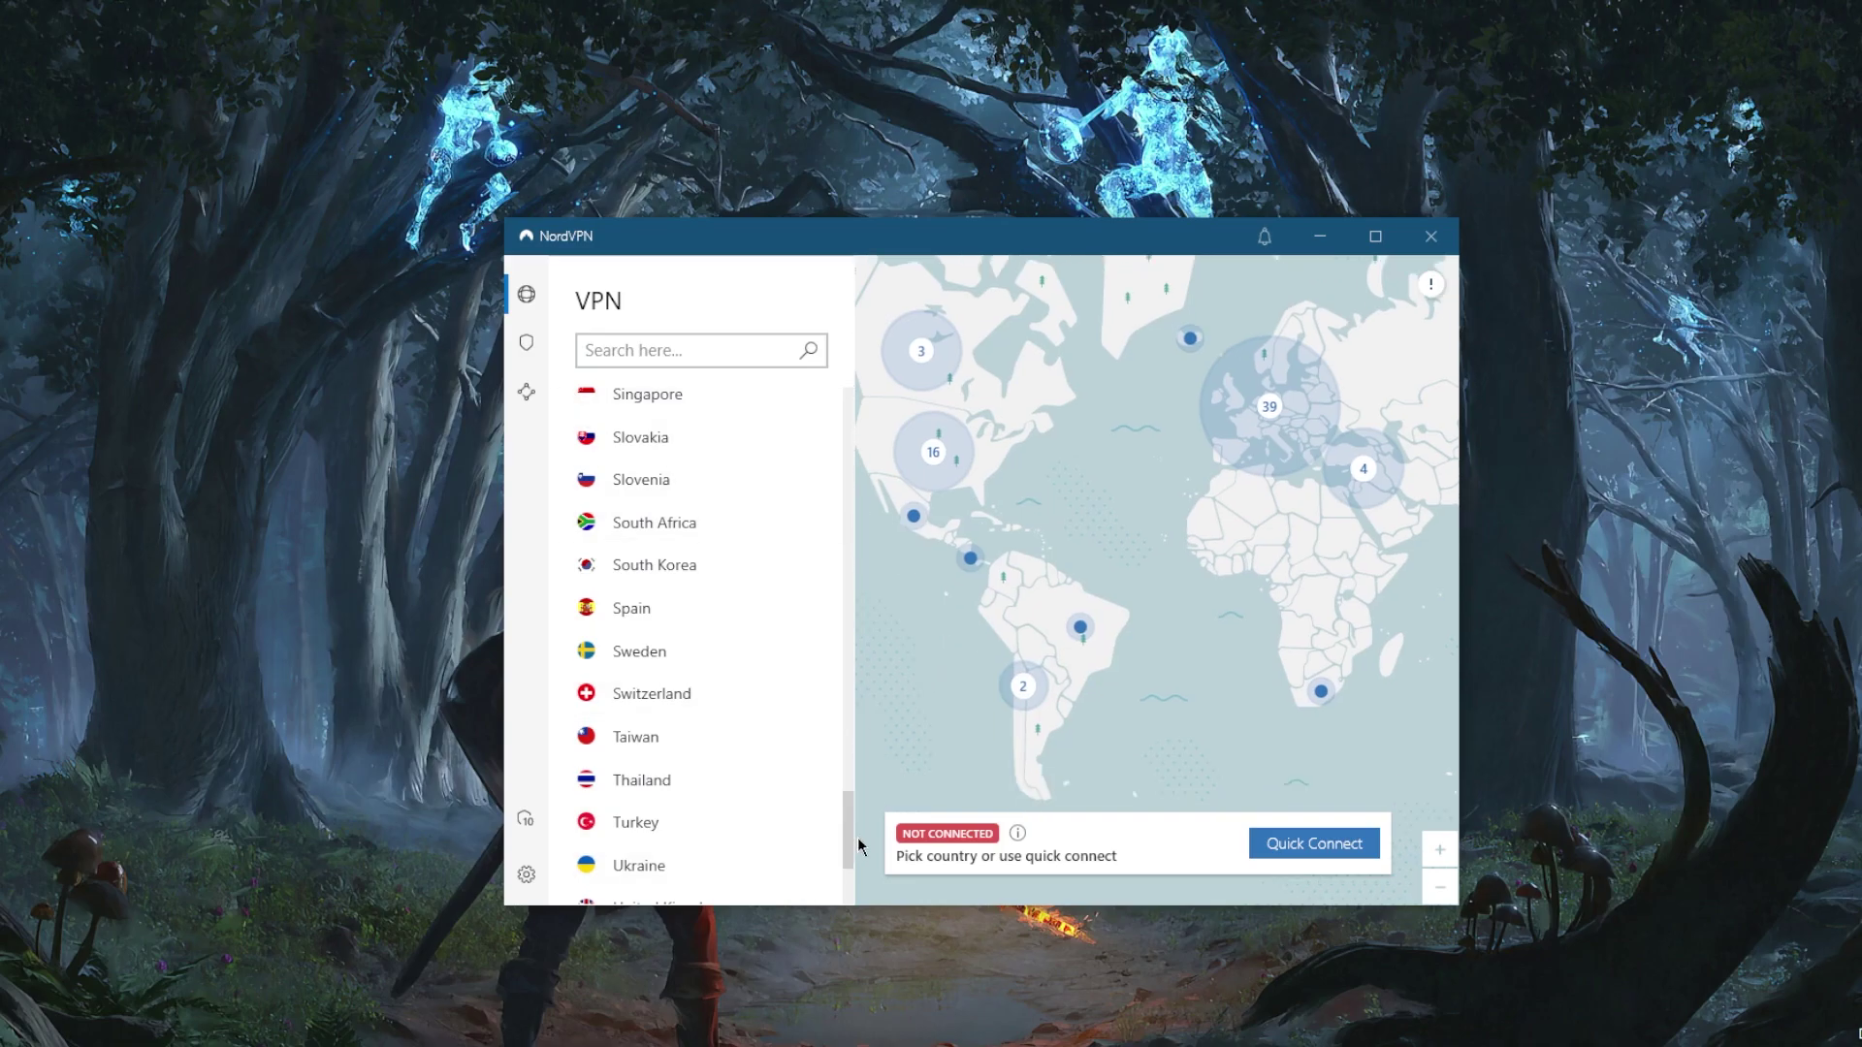
left_click_drag(850, 834, 955, 397)
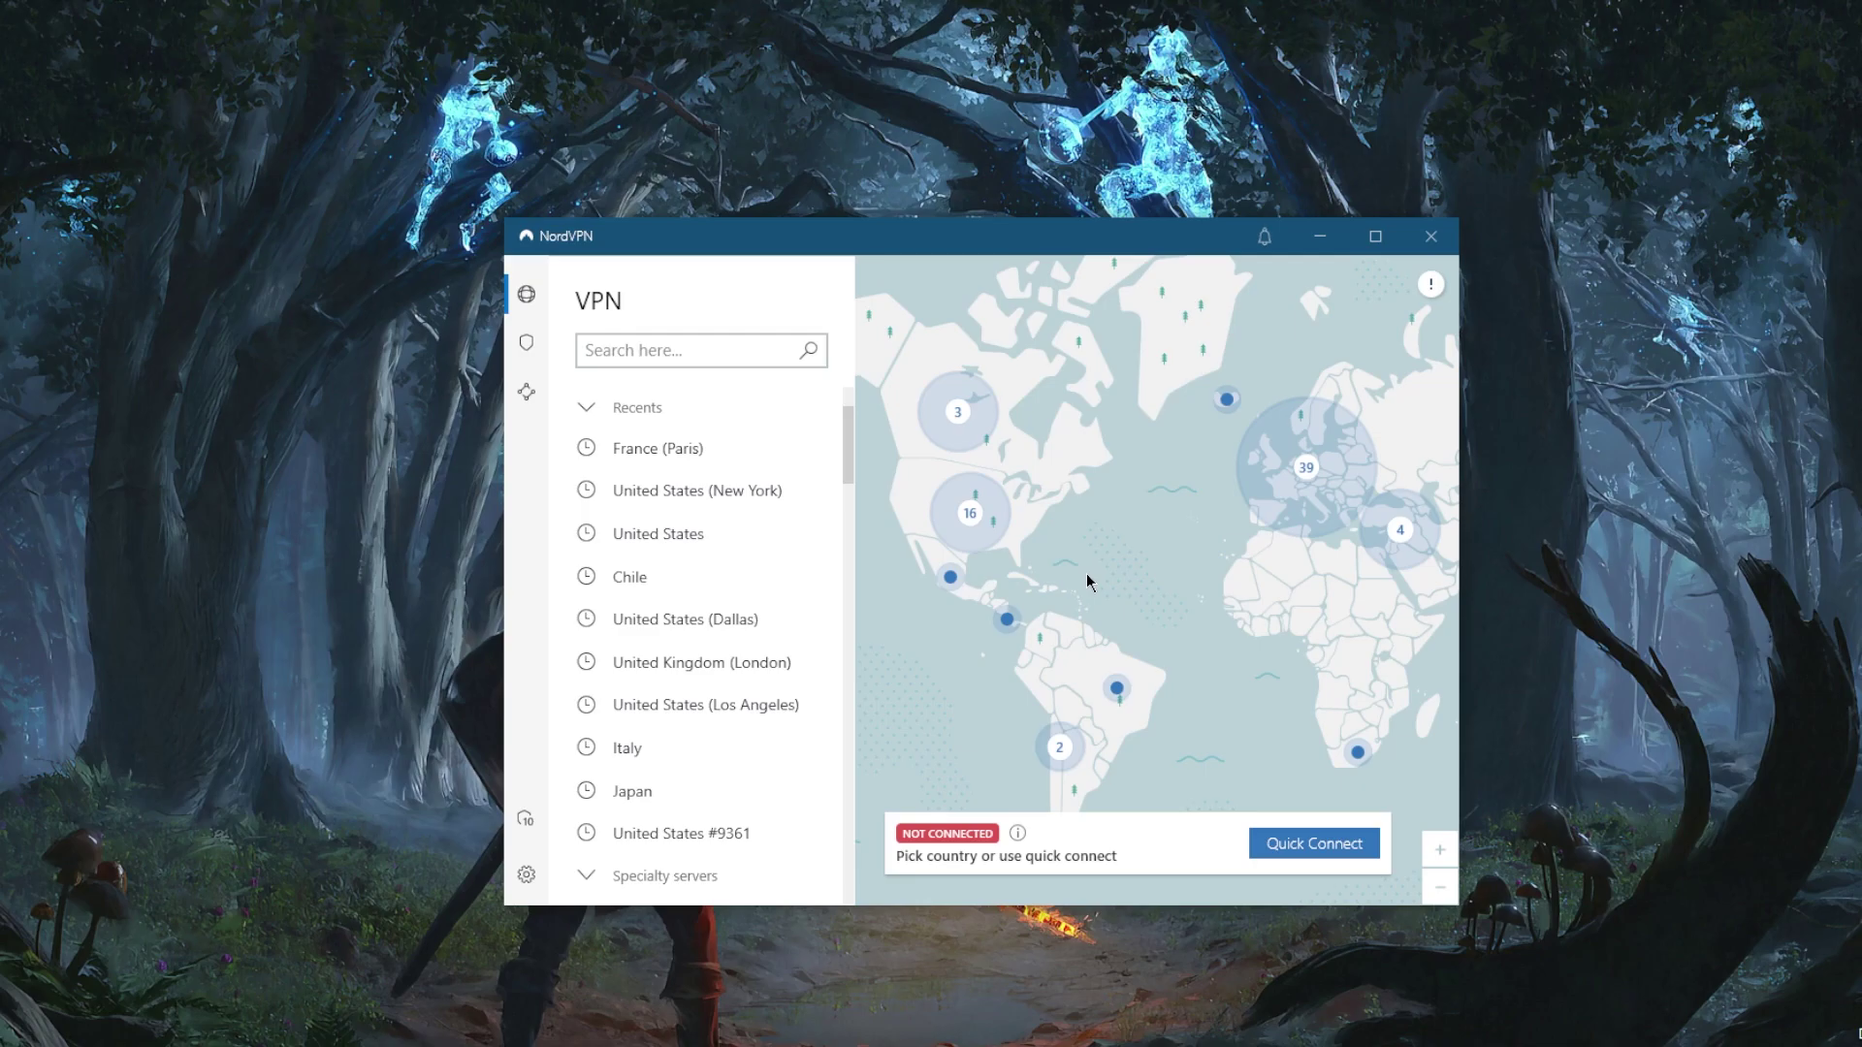
Step: View the Threat Protection page, then the Meshnet page, both still off
left_click(520, 347)
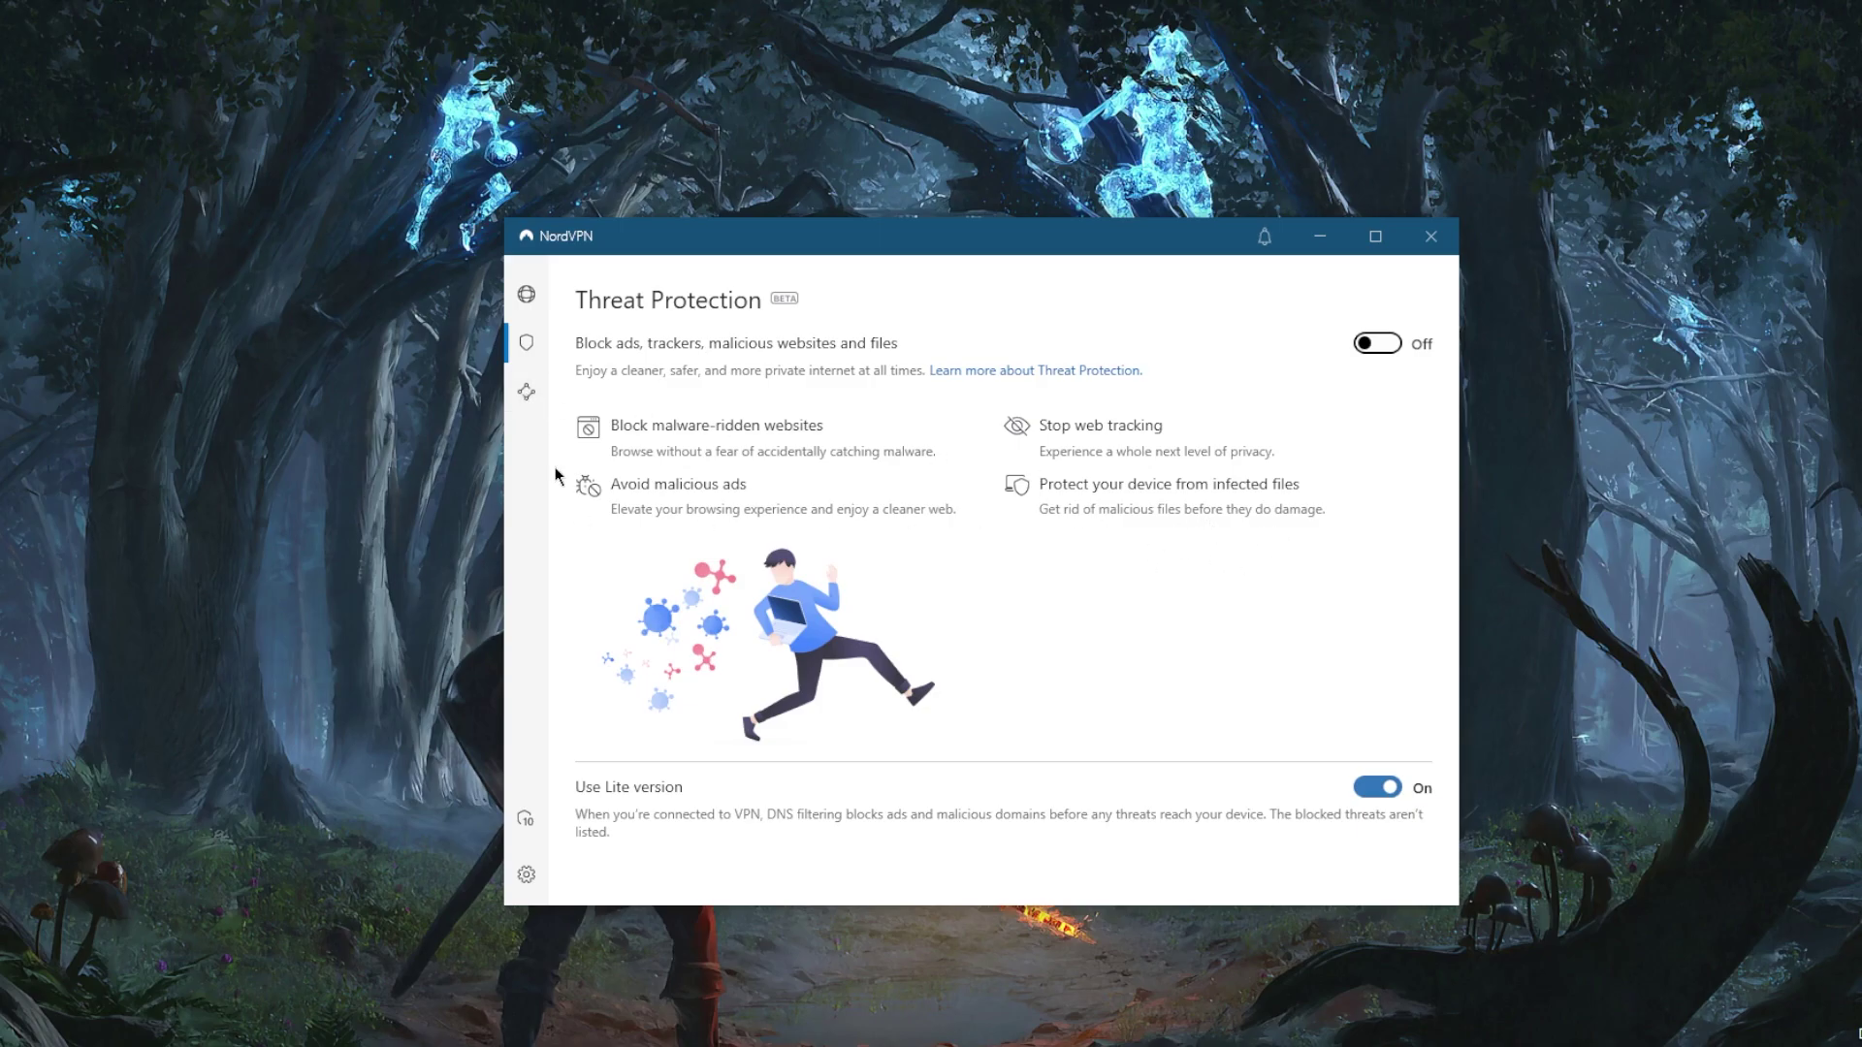
left_click(527, 393)
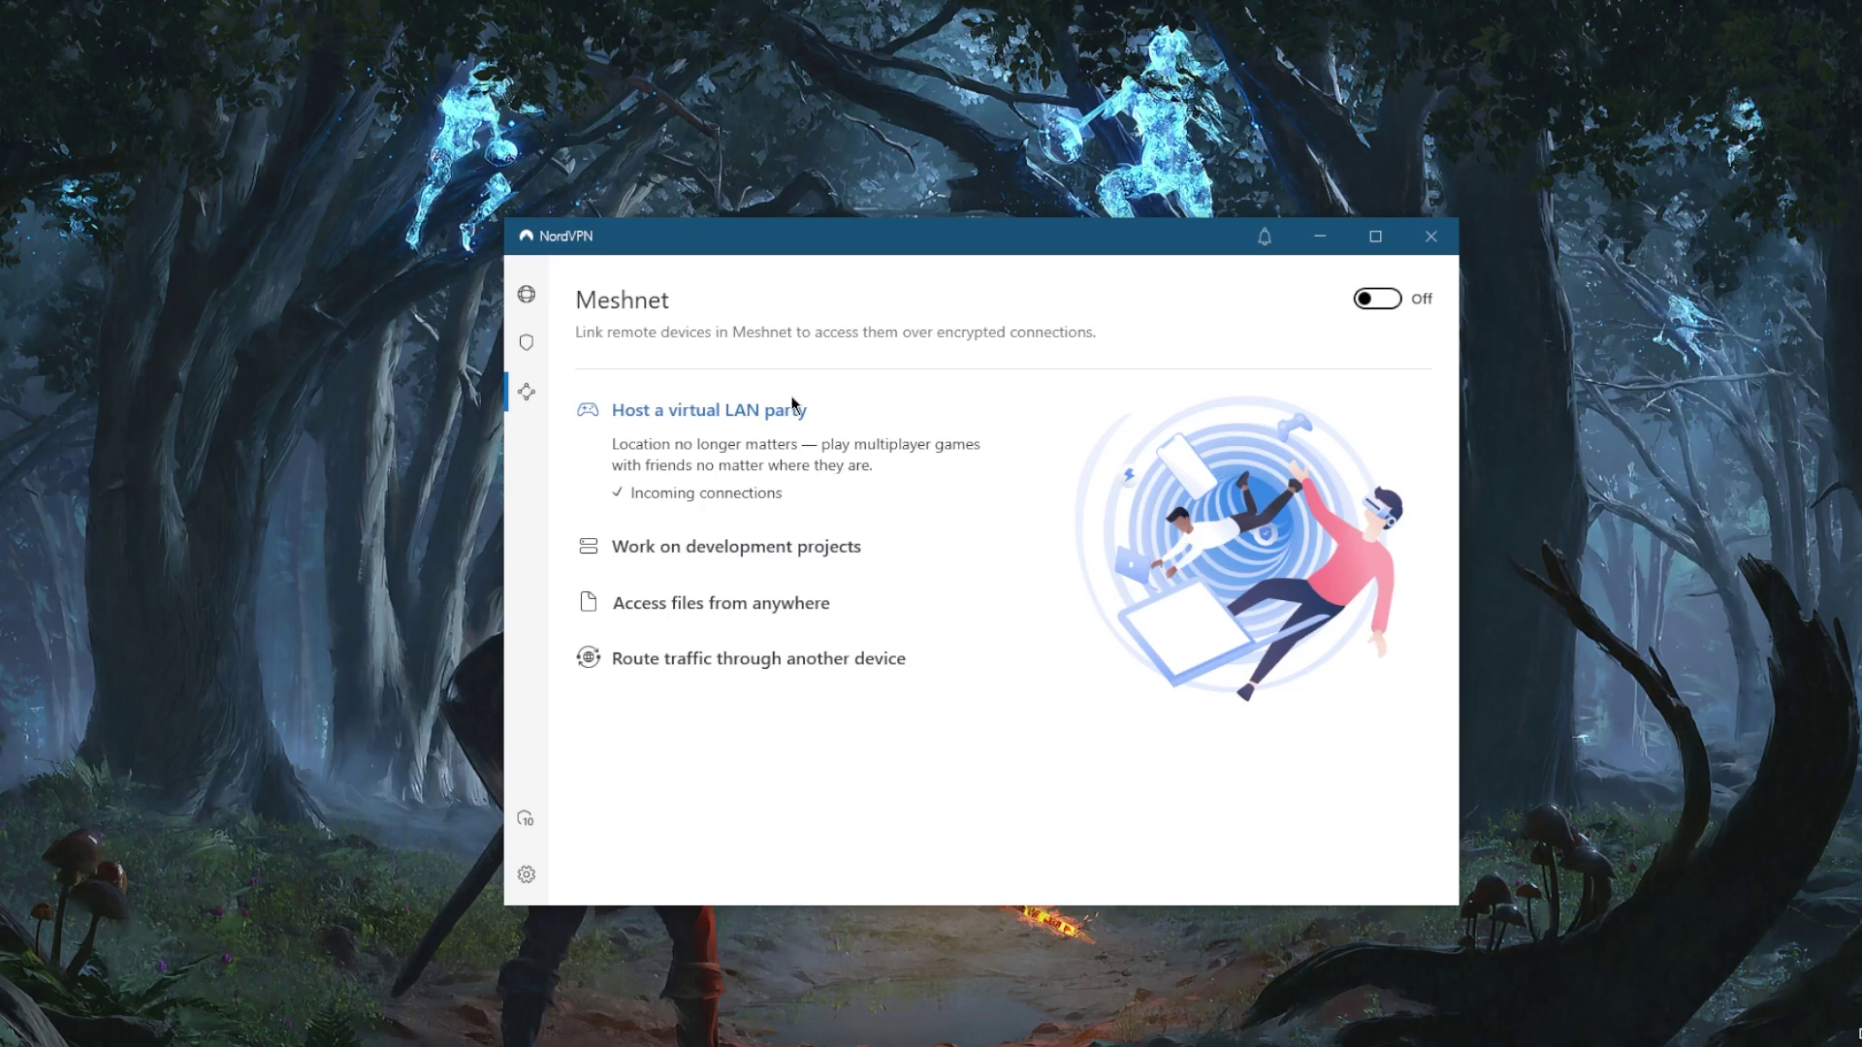
Step: Return to the VPN server list and scroll down to the specialty servers
left_click(525, 295)
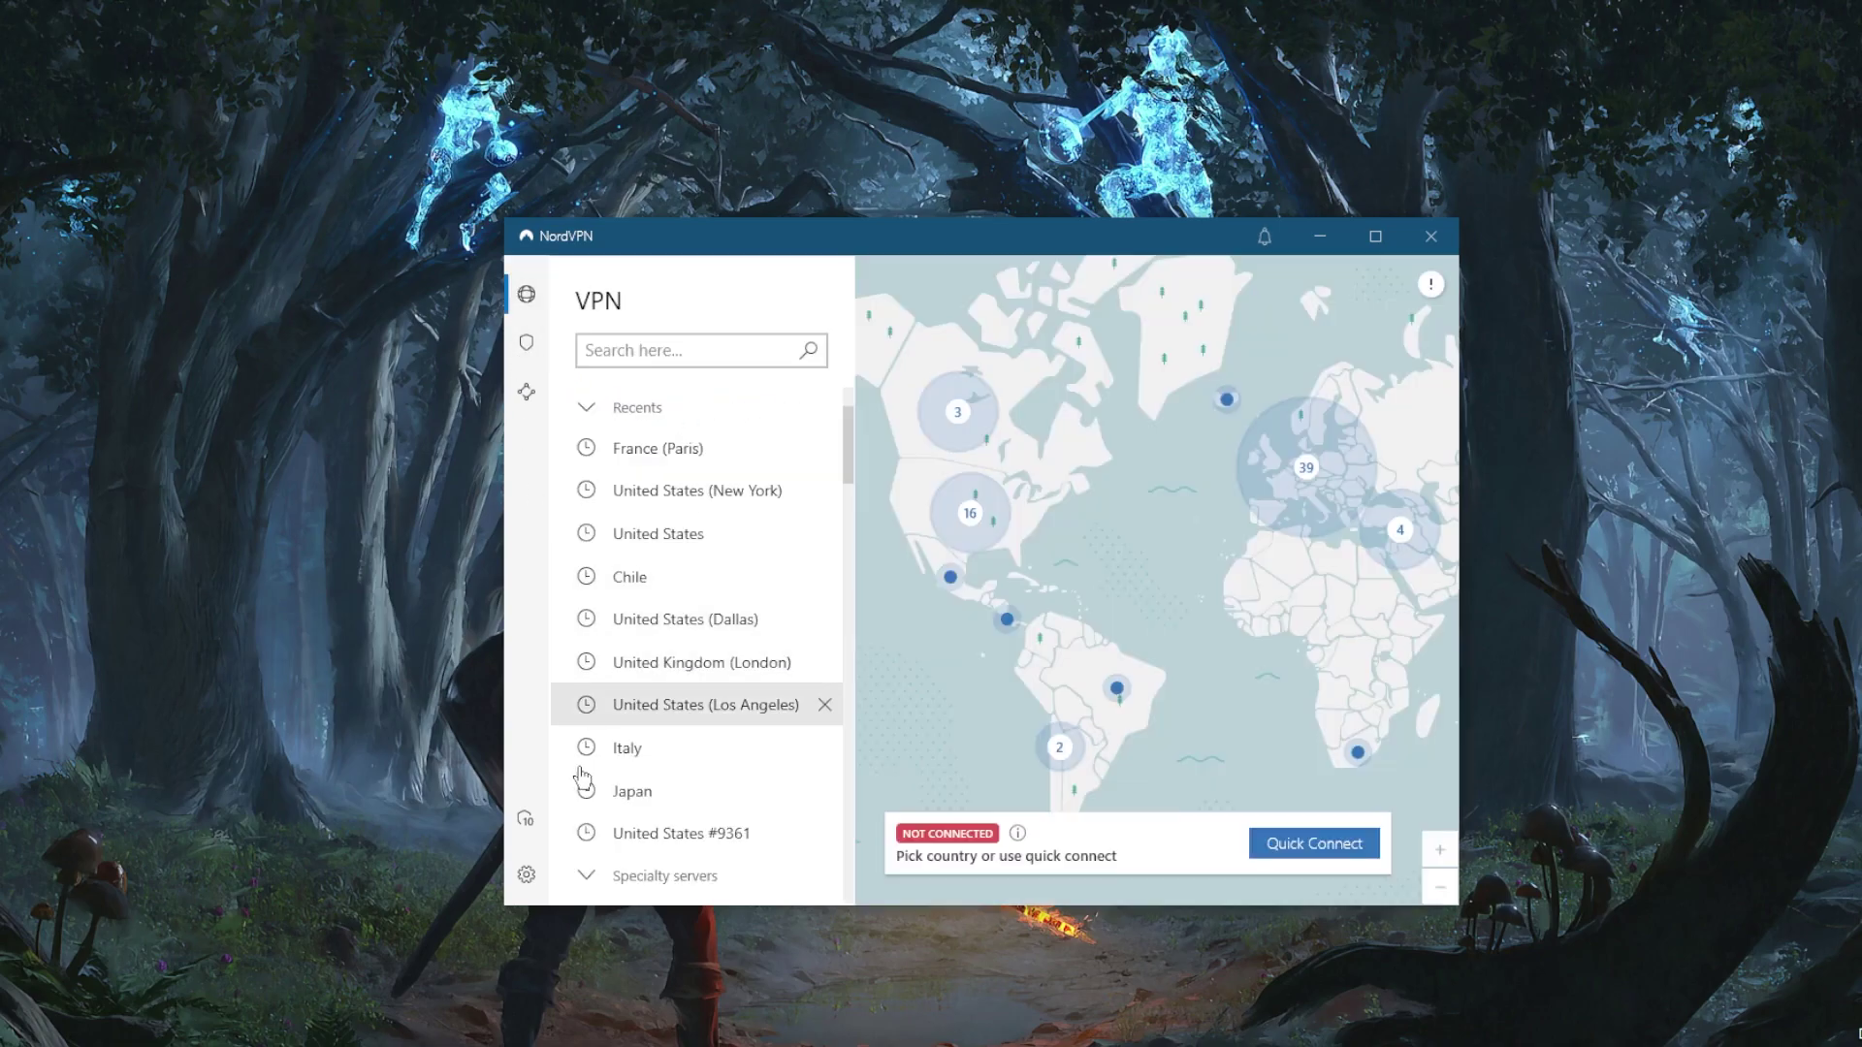
scroll(666, 740, "down", 3)
scroll(665, 694, "down", 2)
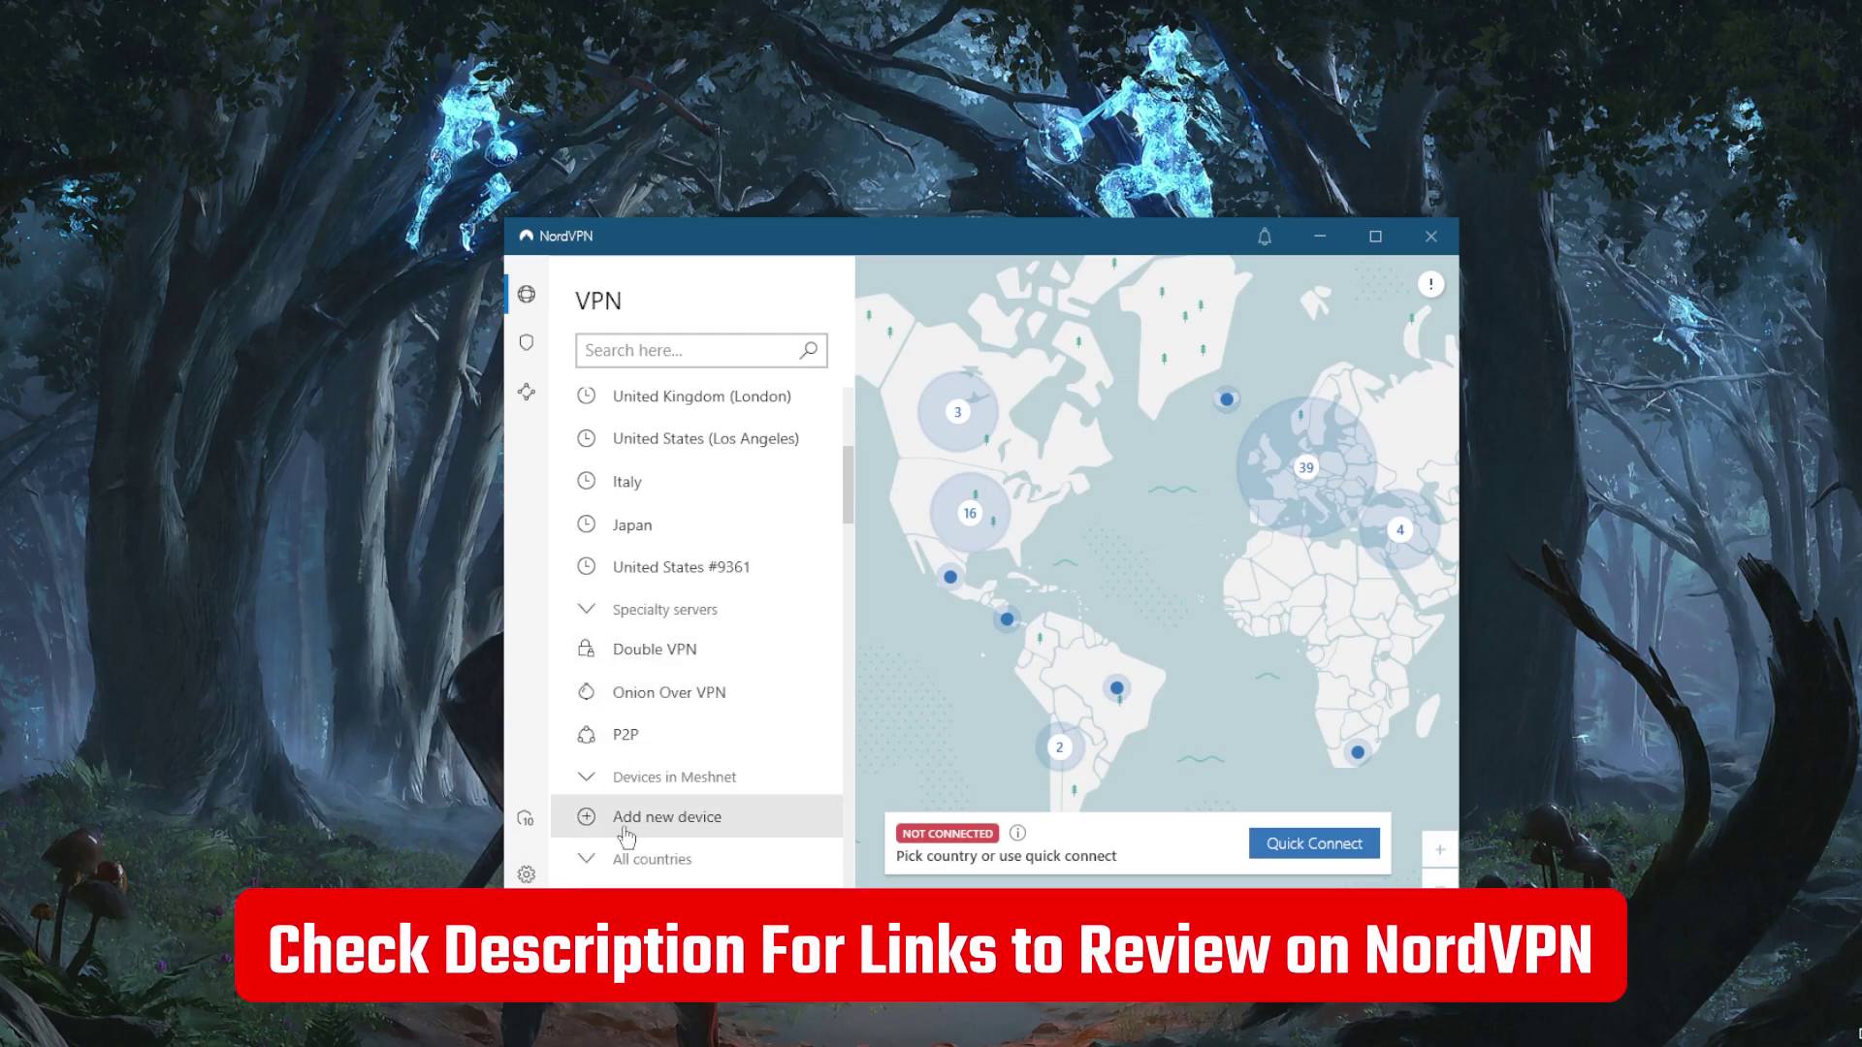
left_click(525, 876)
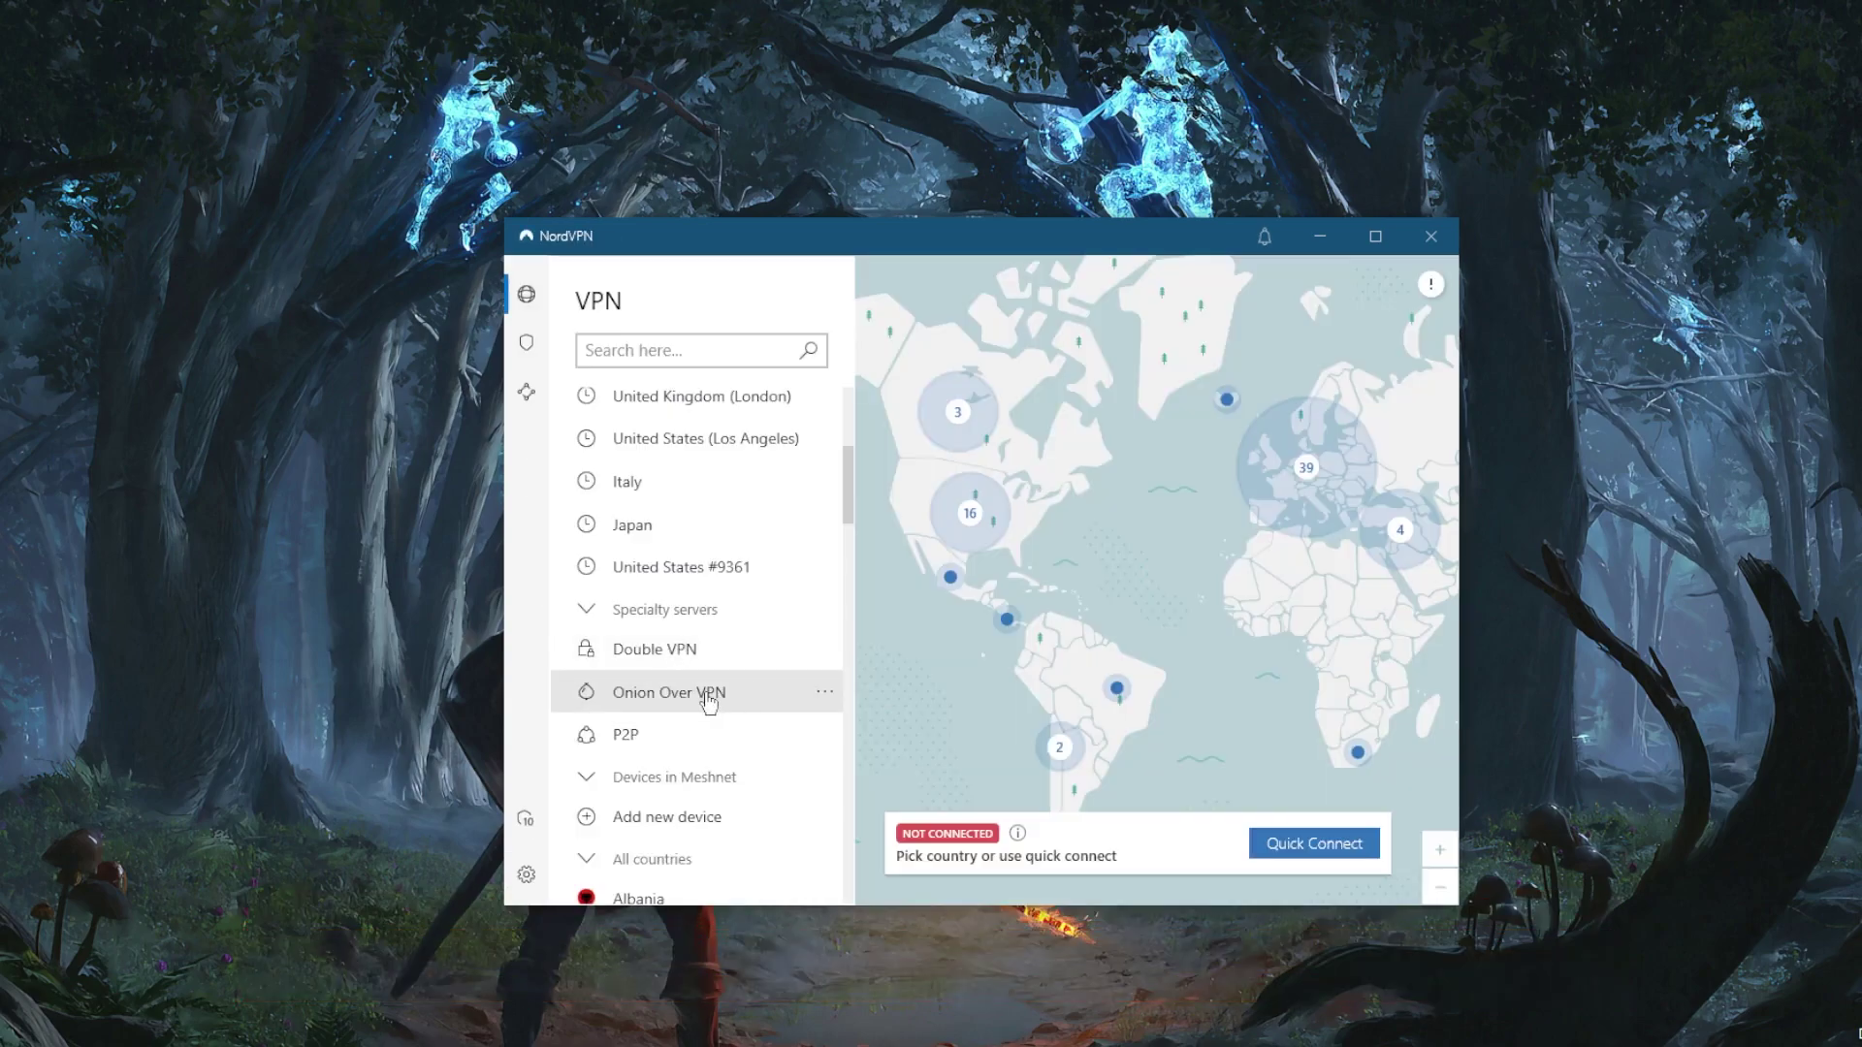
Step: Preview Double VPN servers with France as the country, closing without connecting
left_click(824, 649)
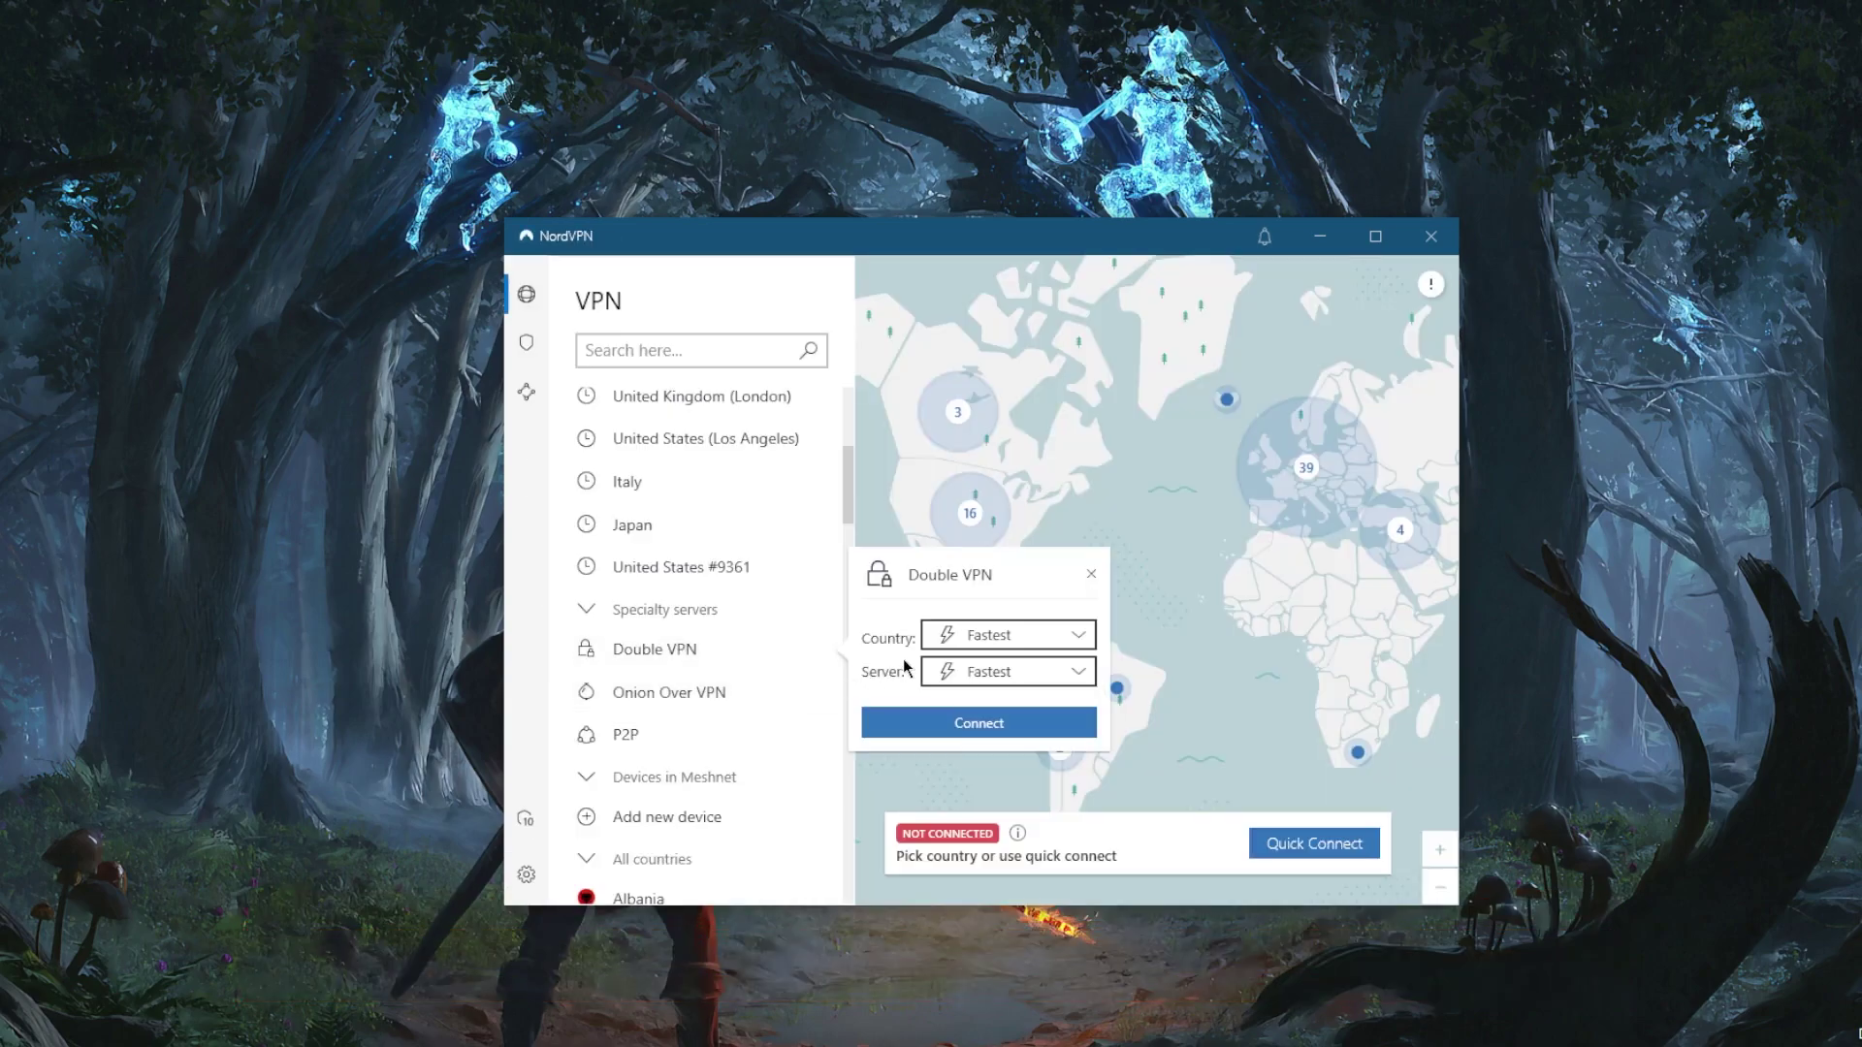
left_click(1003, 639)
left_click(1025, 778)
left_click(1025, 671)
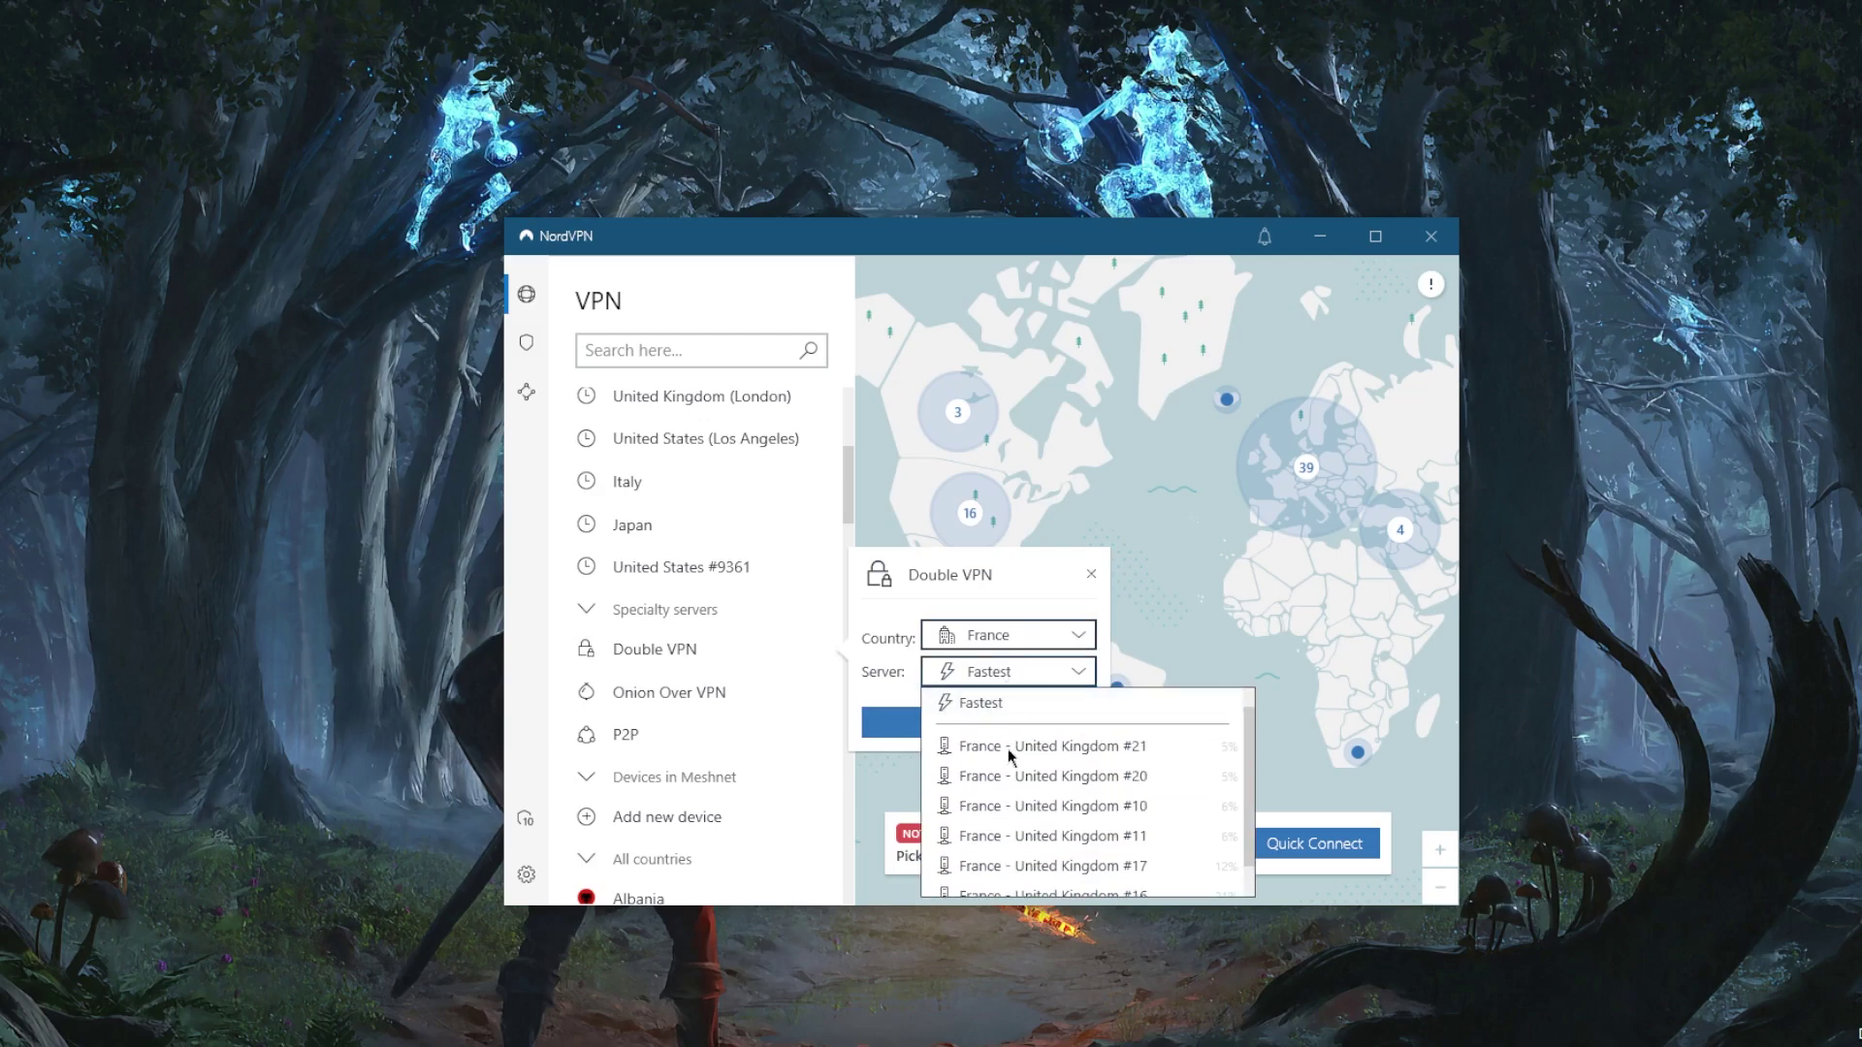
left_click(824, 688)
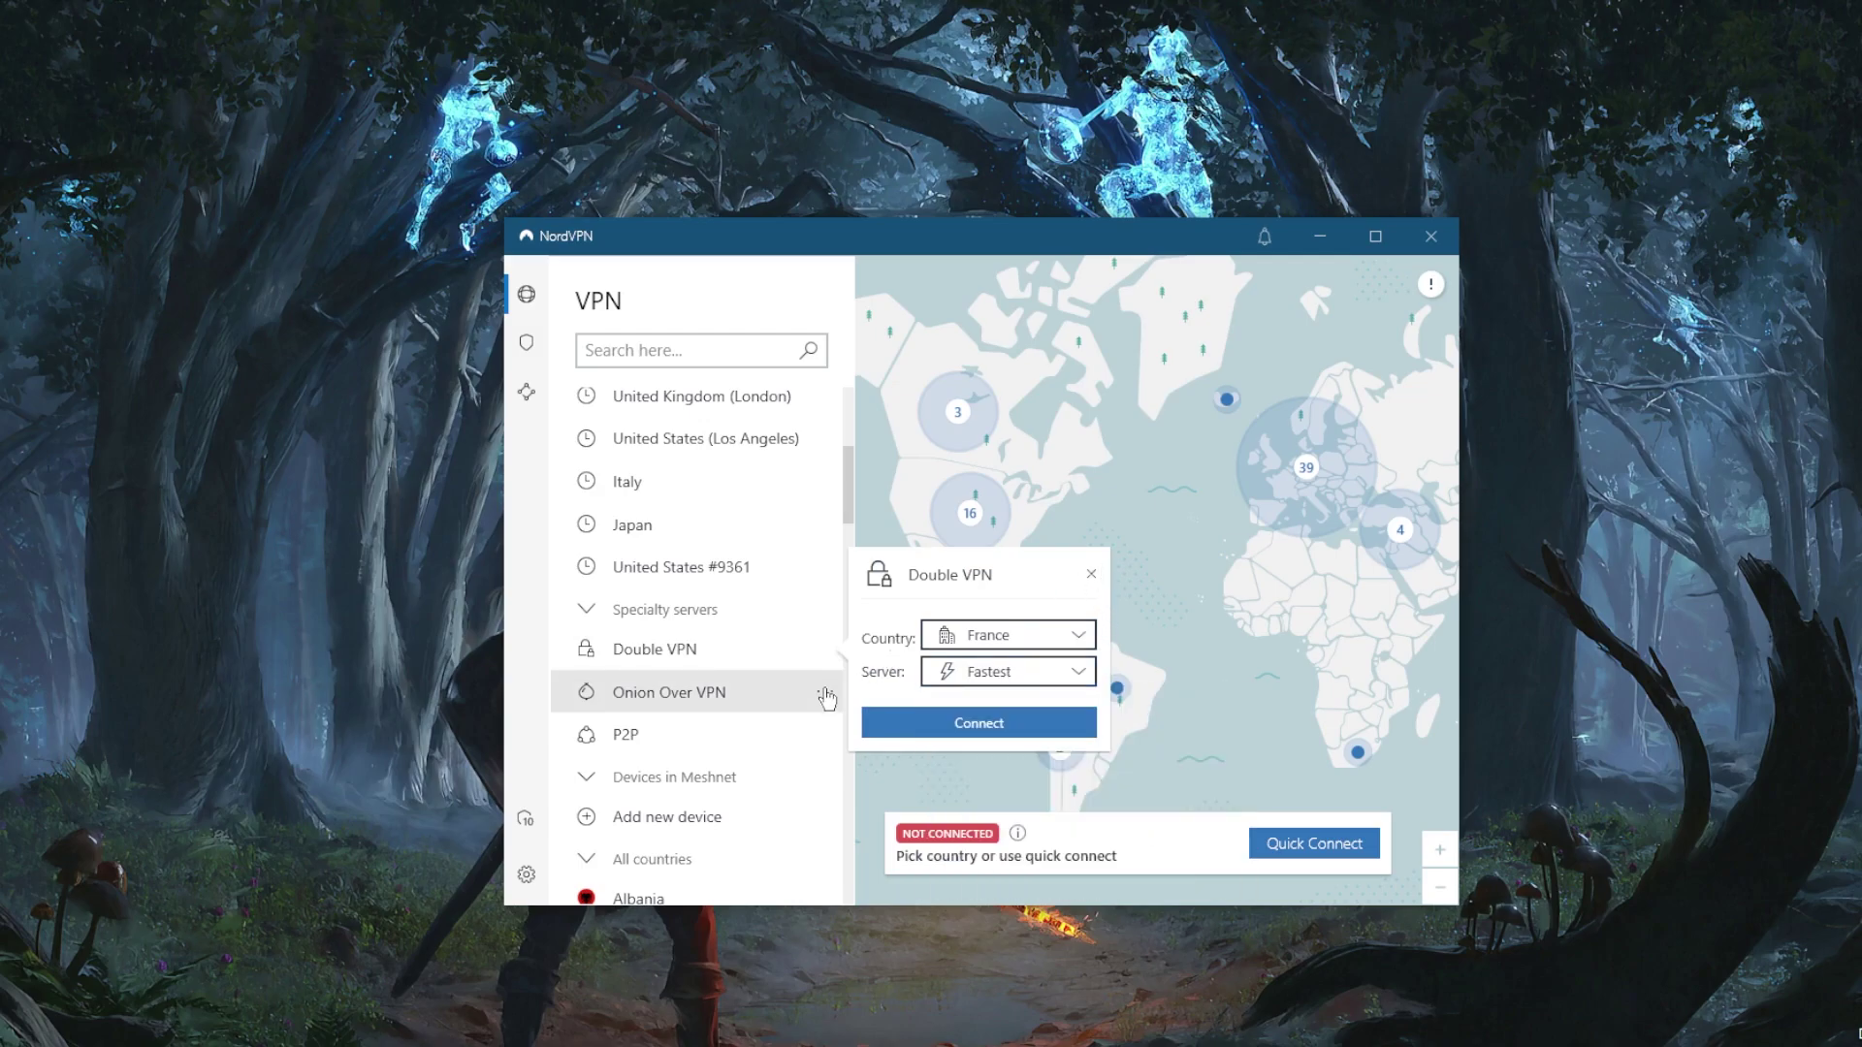
Step: Preview the Onion Over VPN and P2P options, dismiss them, and open Settings
left_click(836, 693)
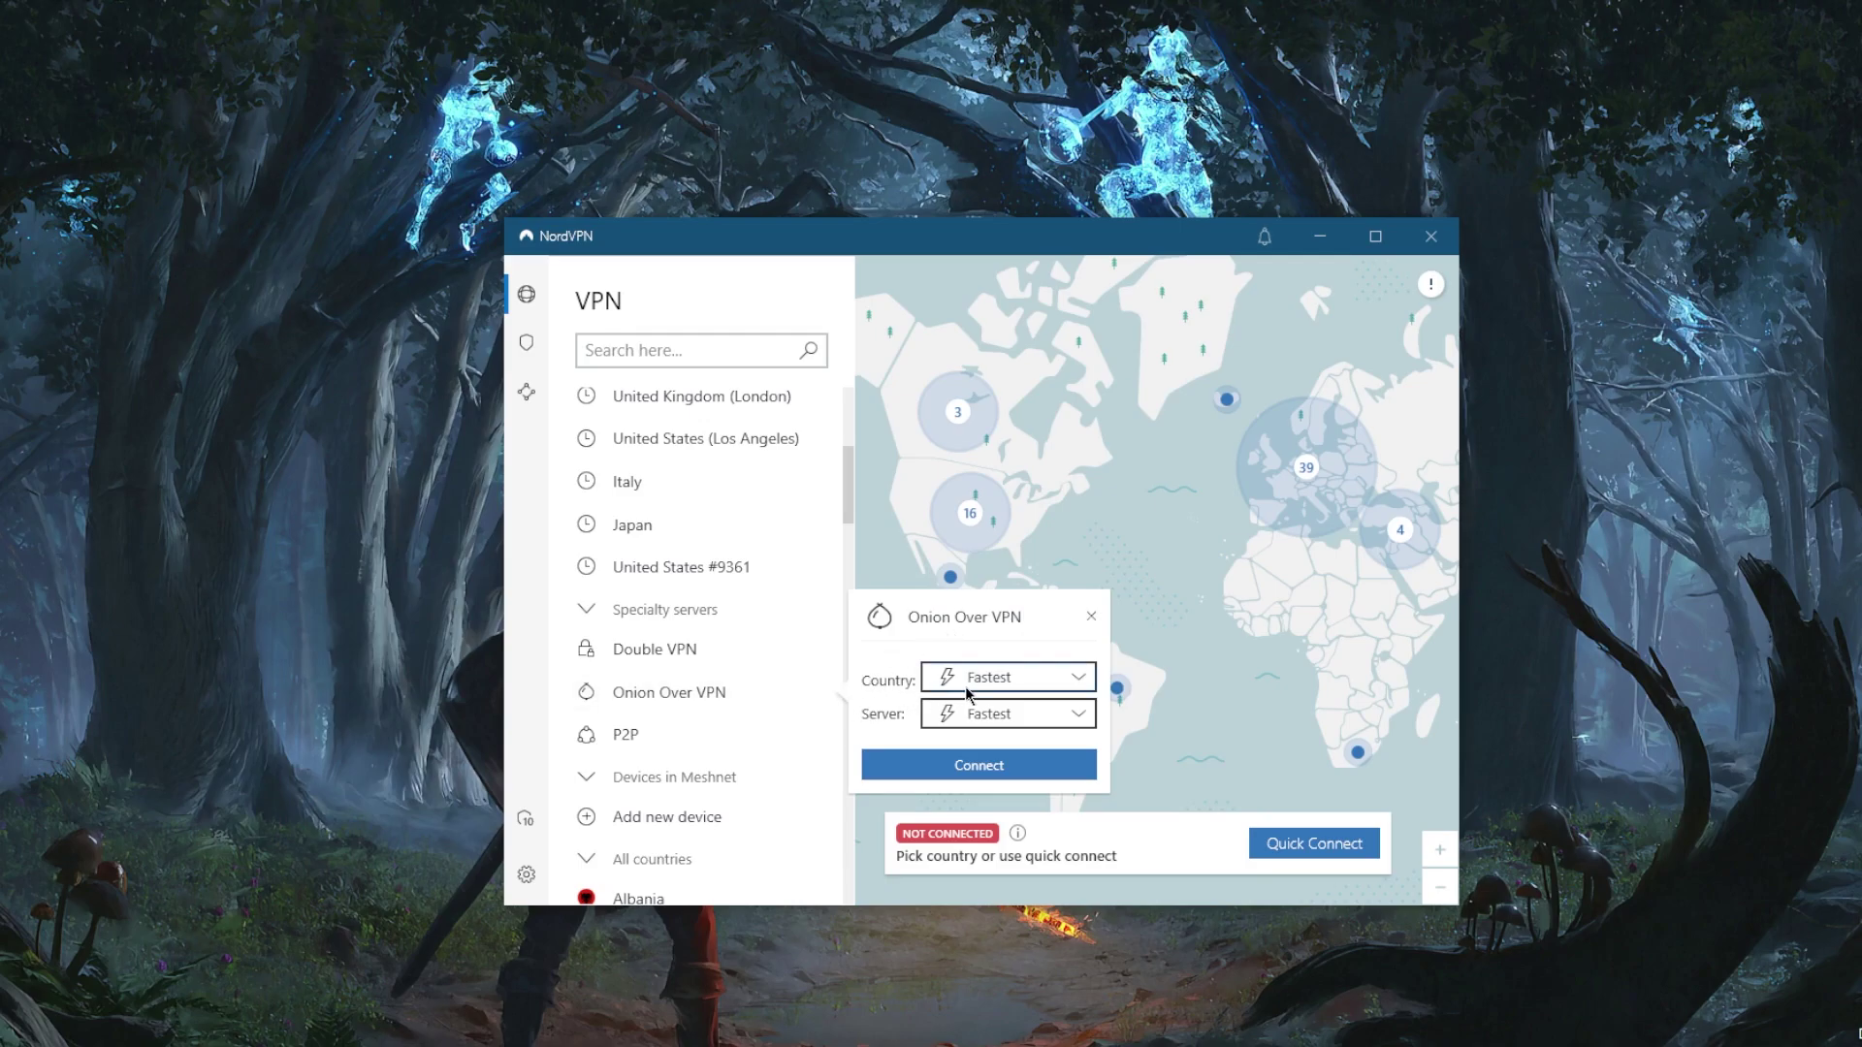
mouse_move(695, 735)
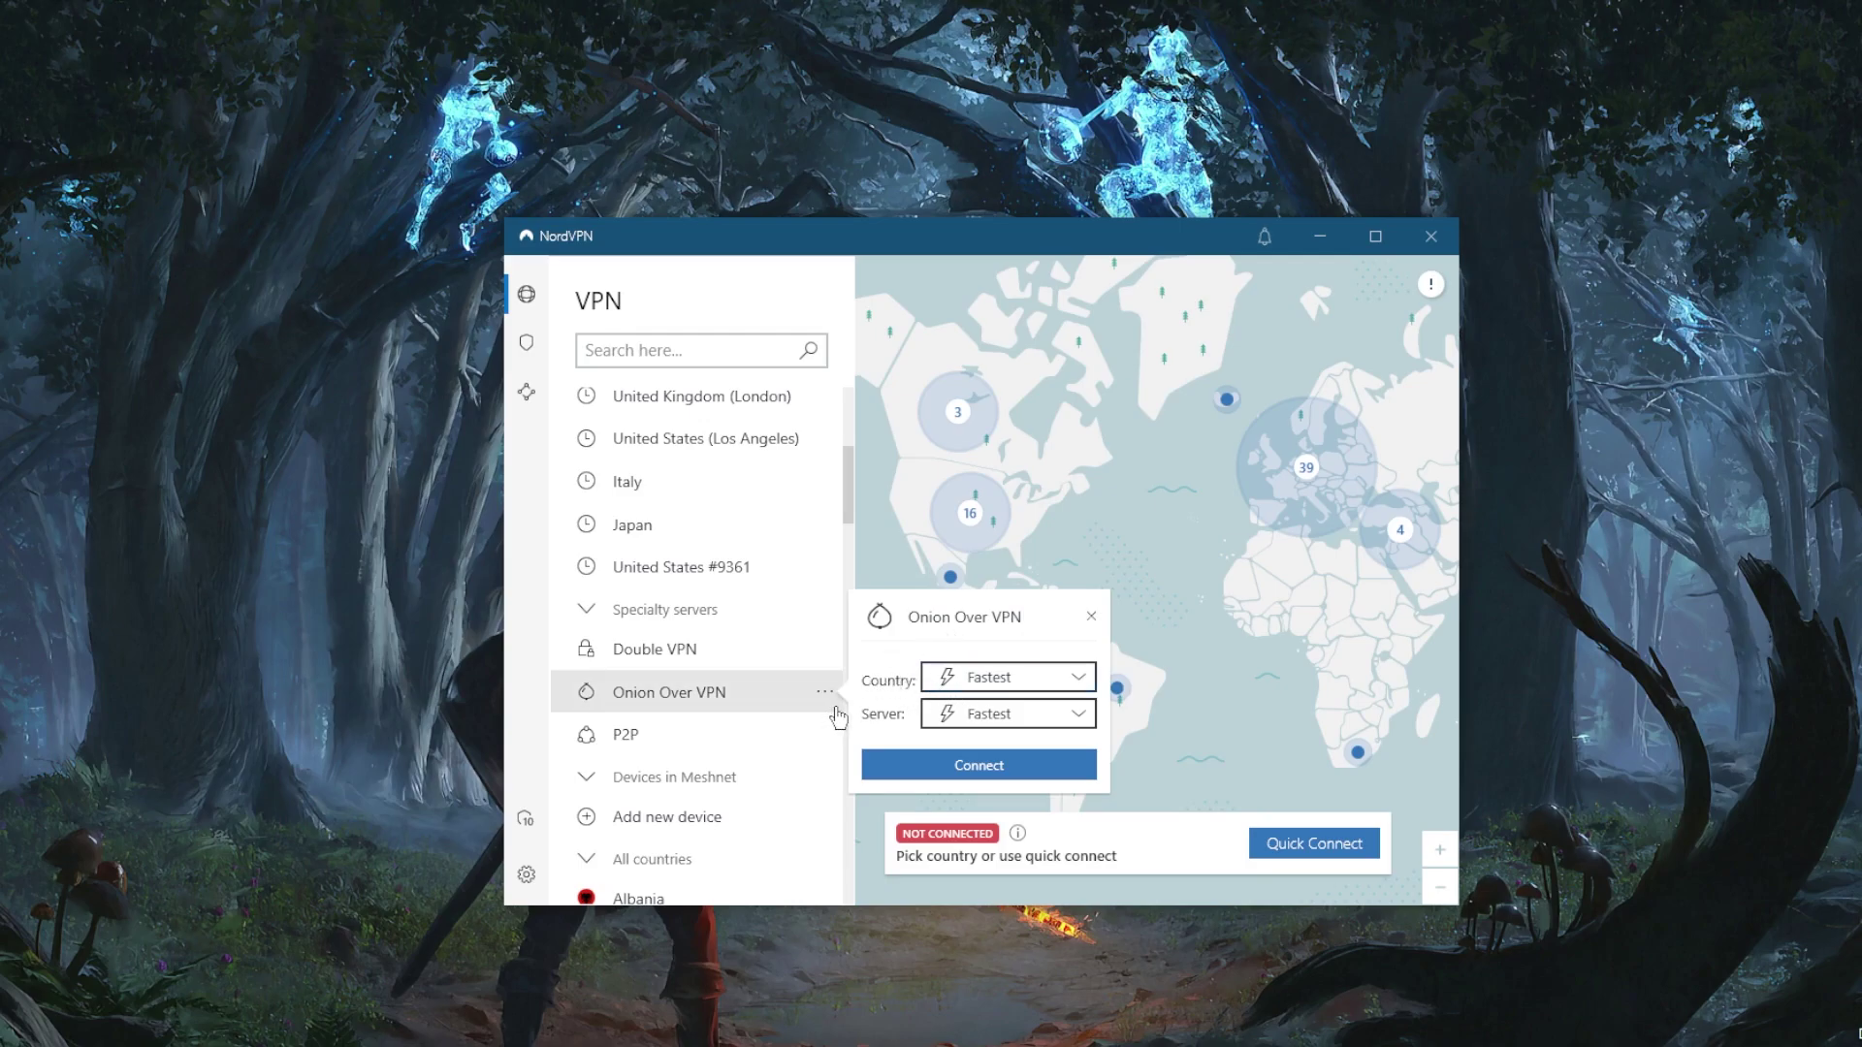
left_click(829, 736)
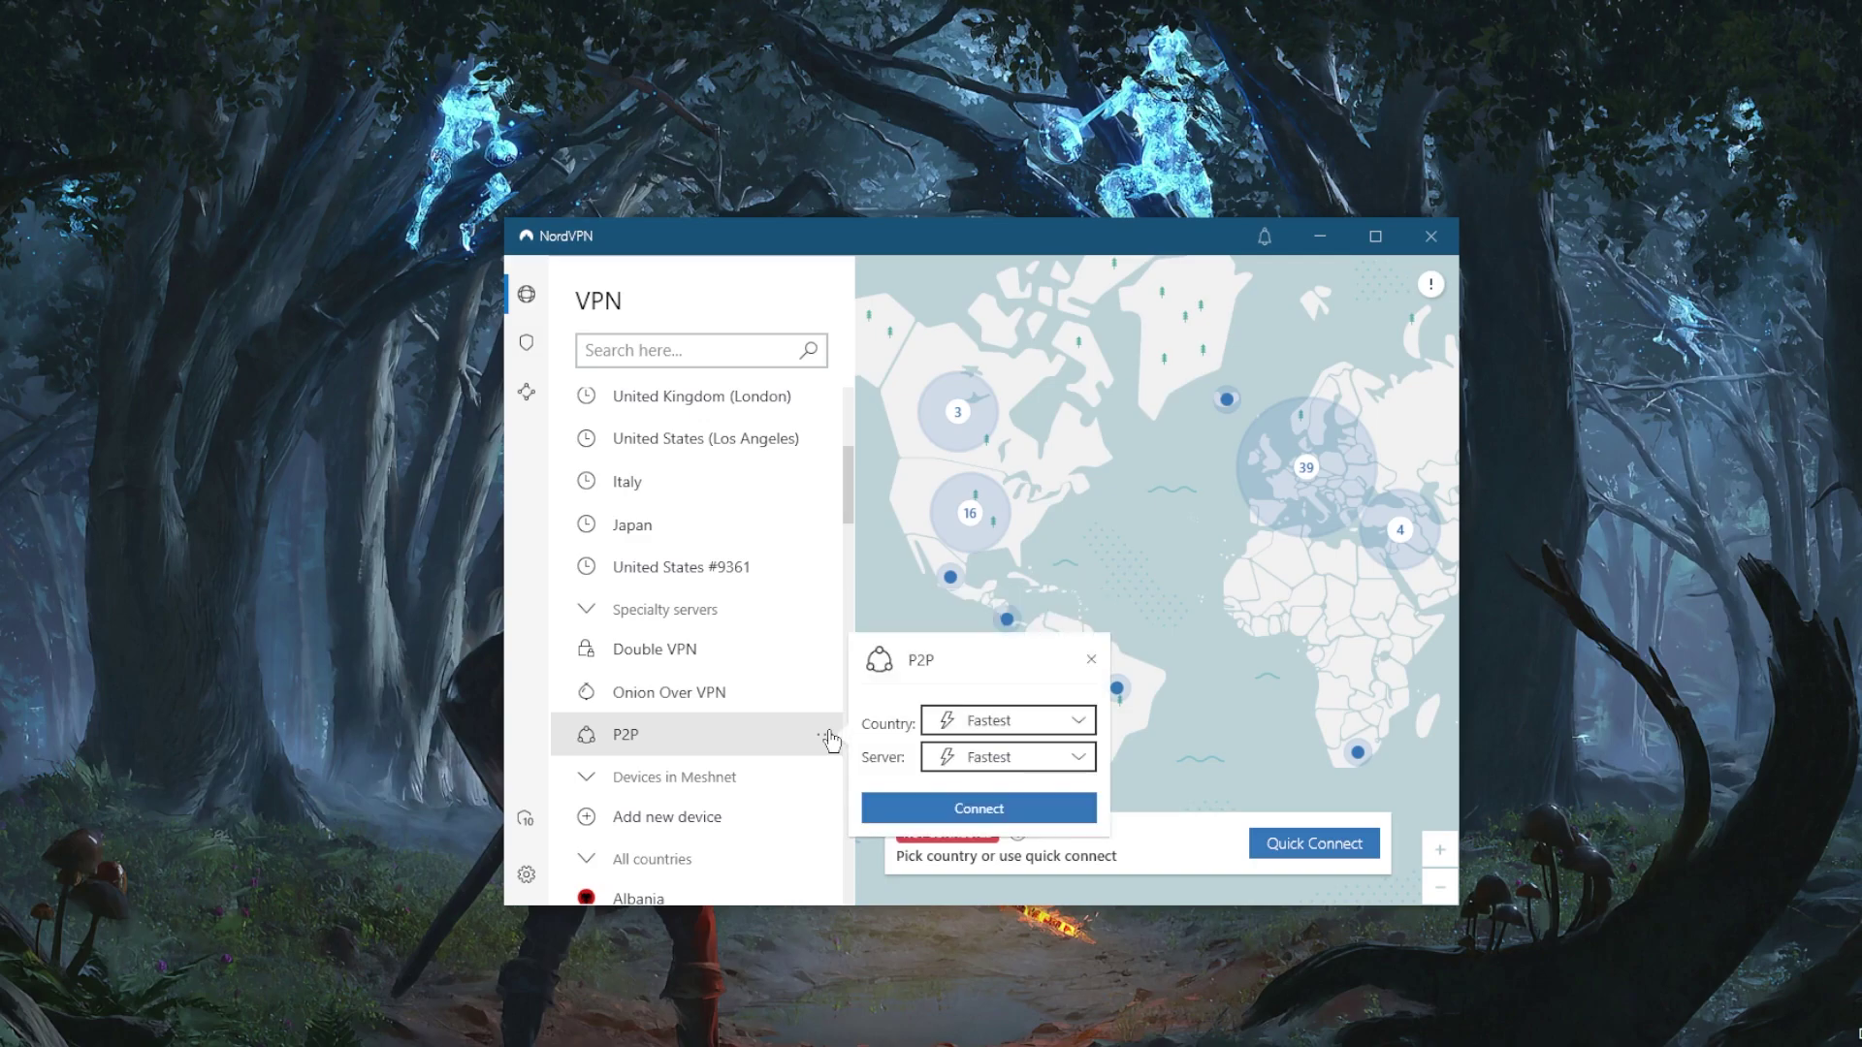
left_click(1088, 661)
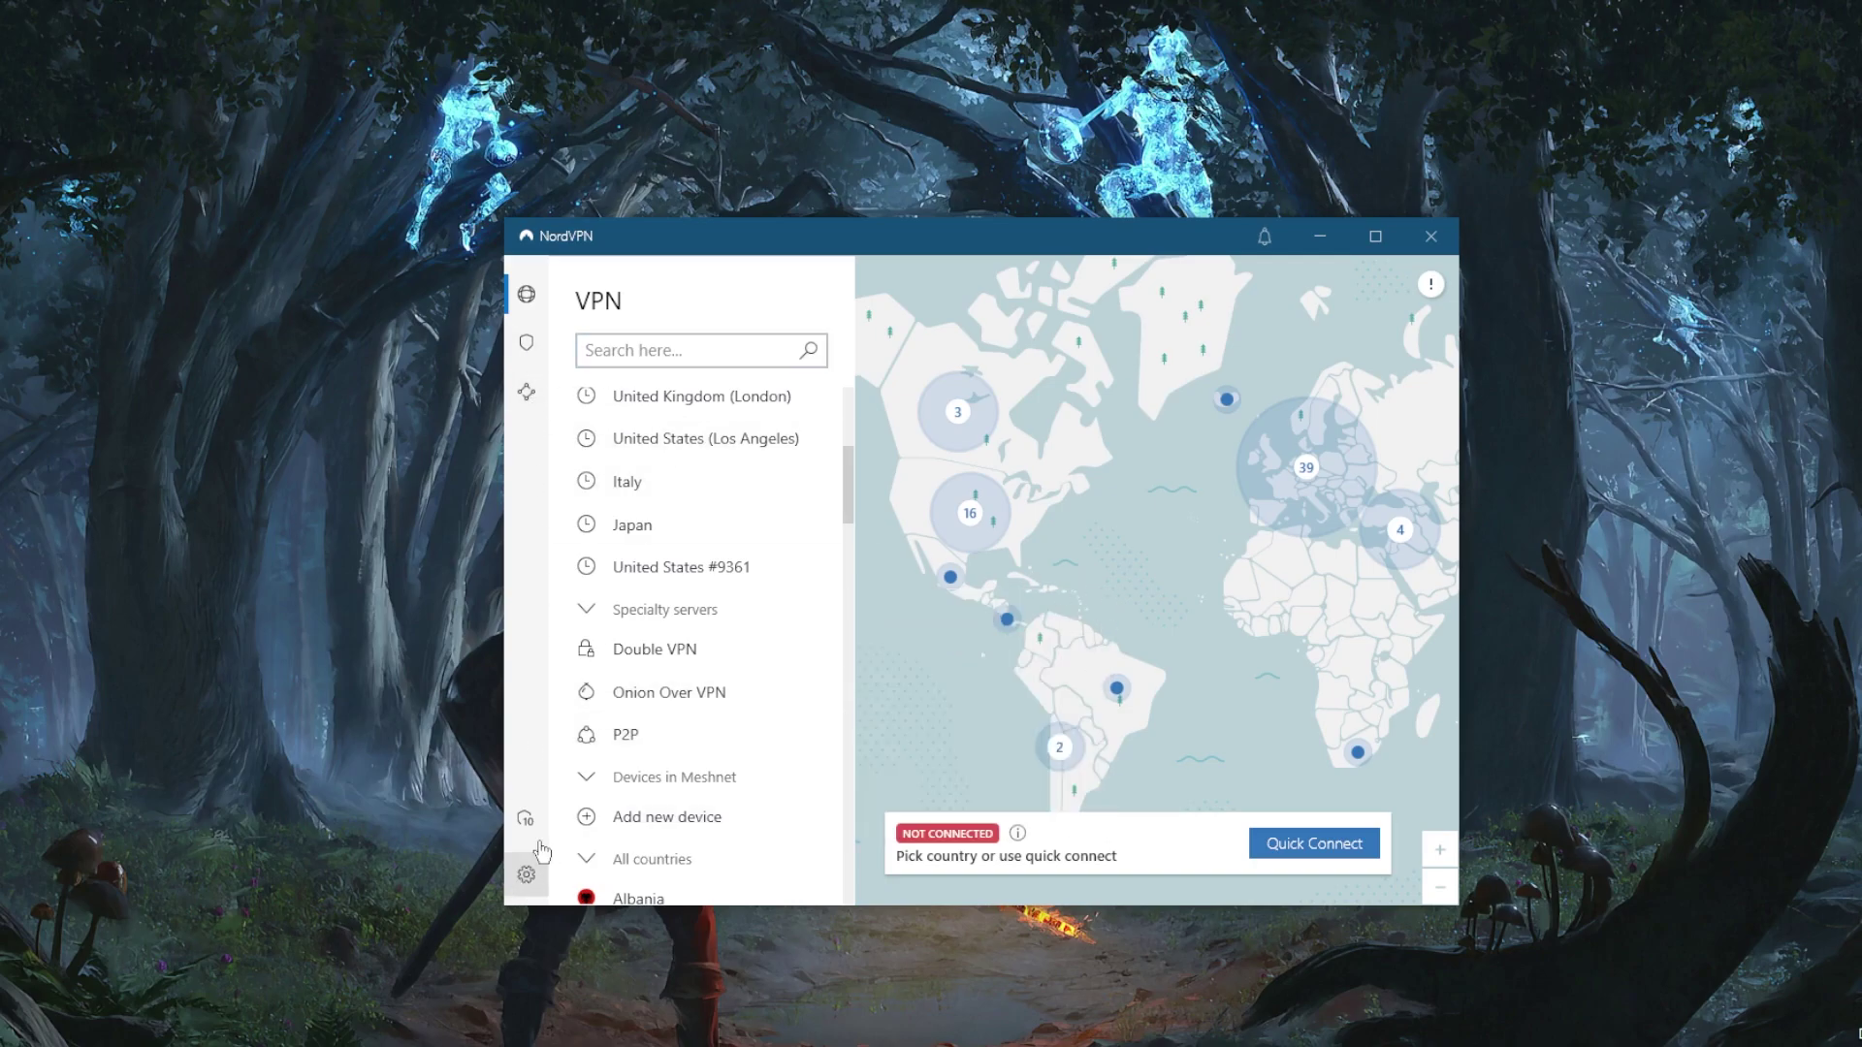
left_click(525, 873)
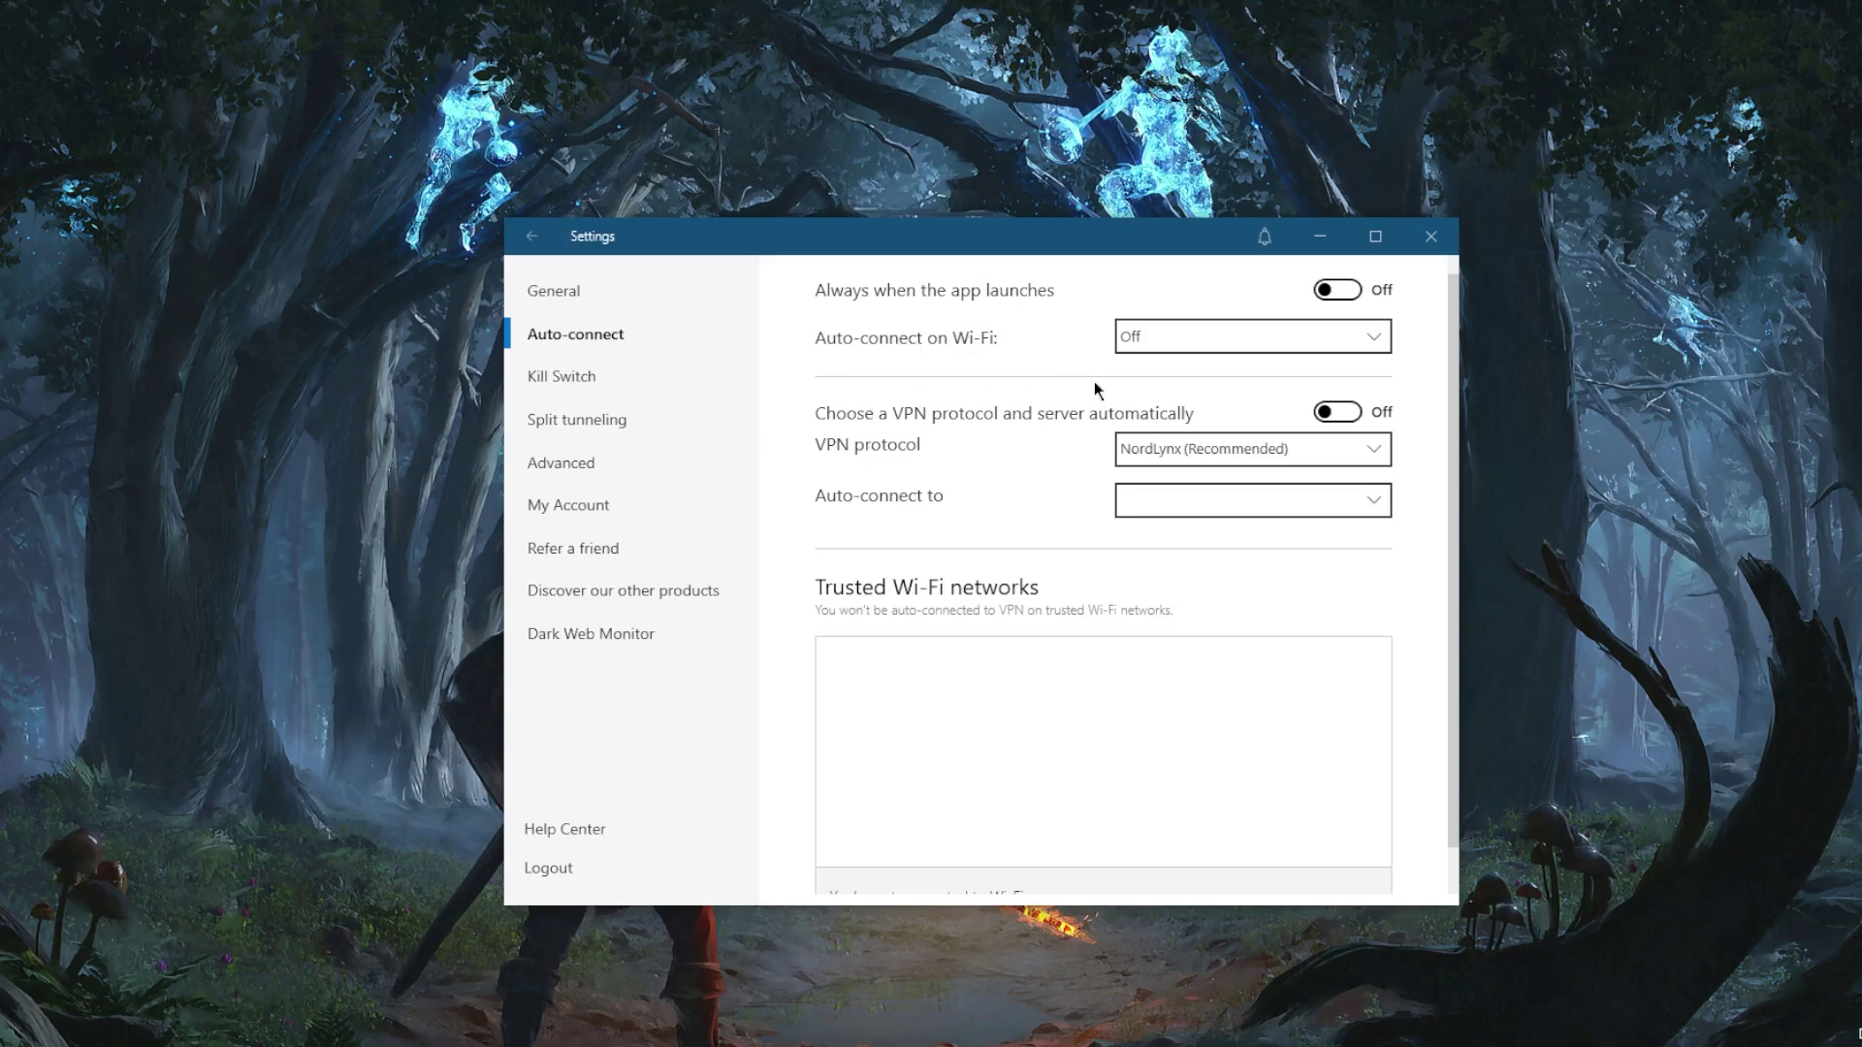
left_click(1278, 460)
left_click(1239, 554)
left_click(580, 378)
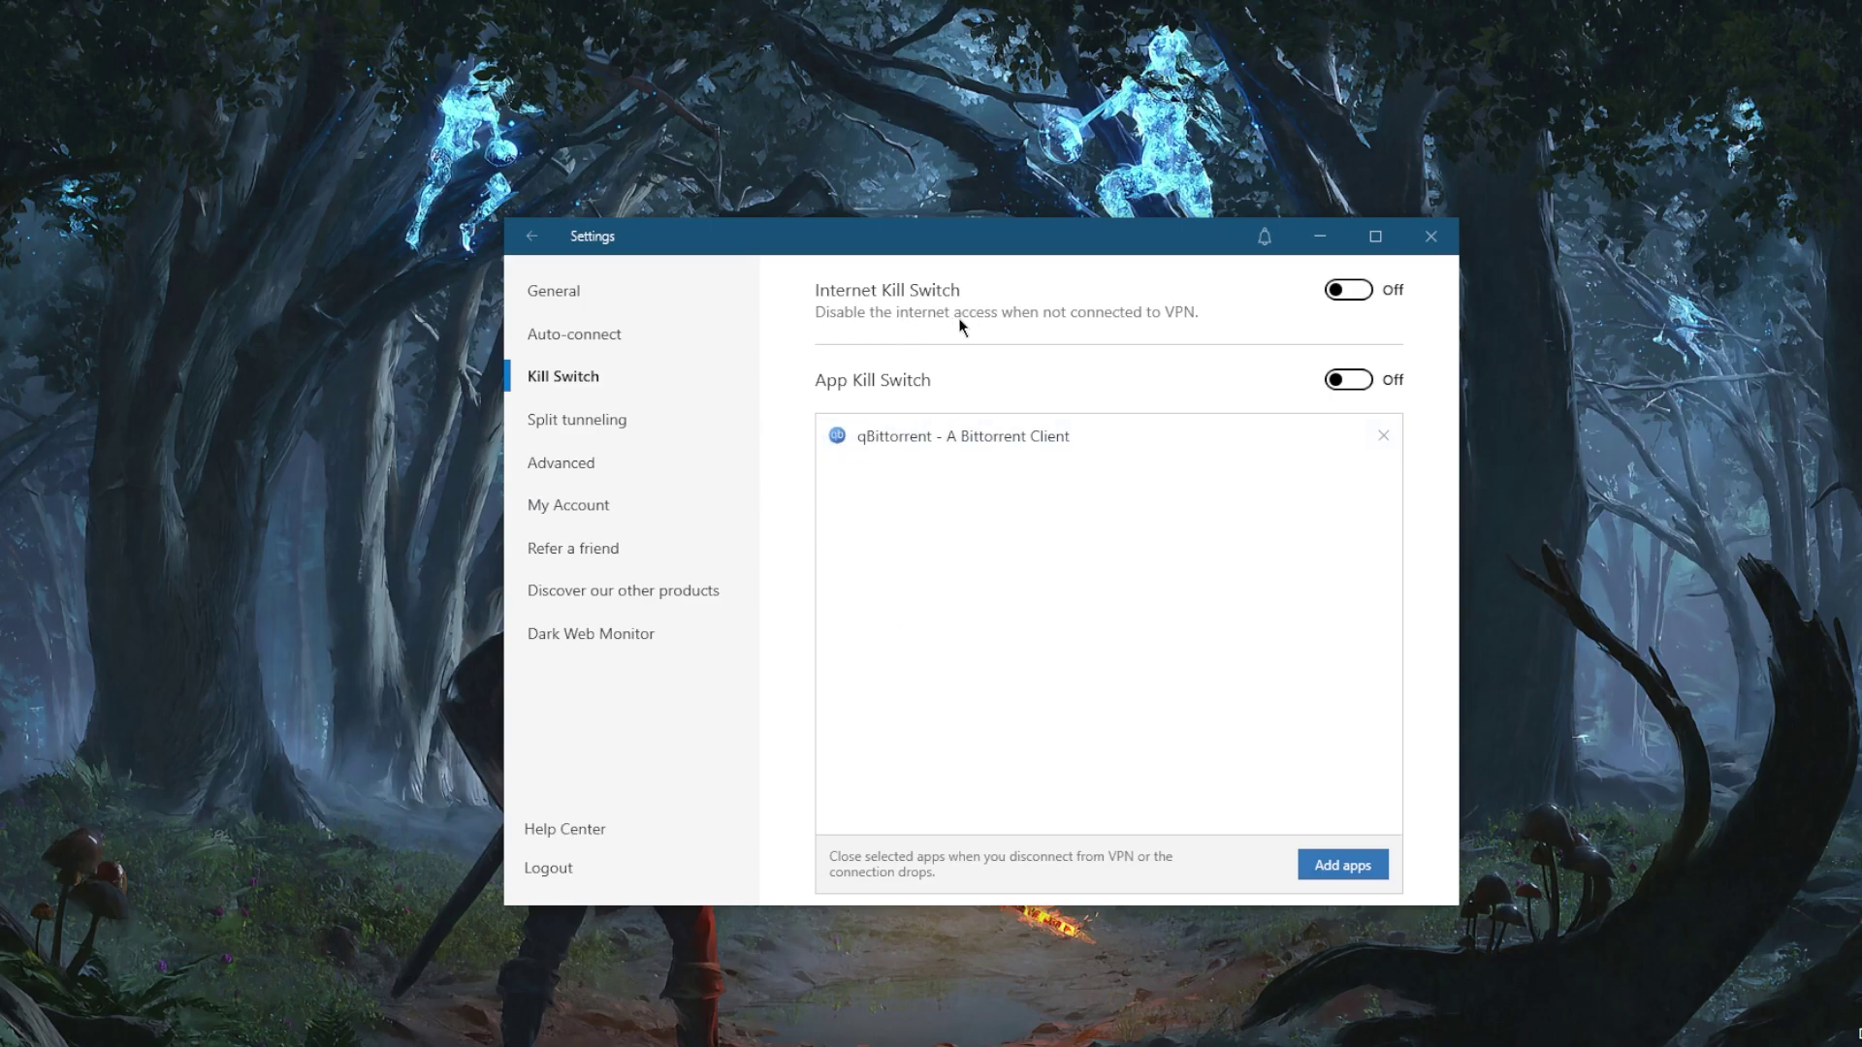
left_click(684, 406)
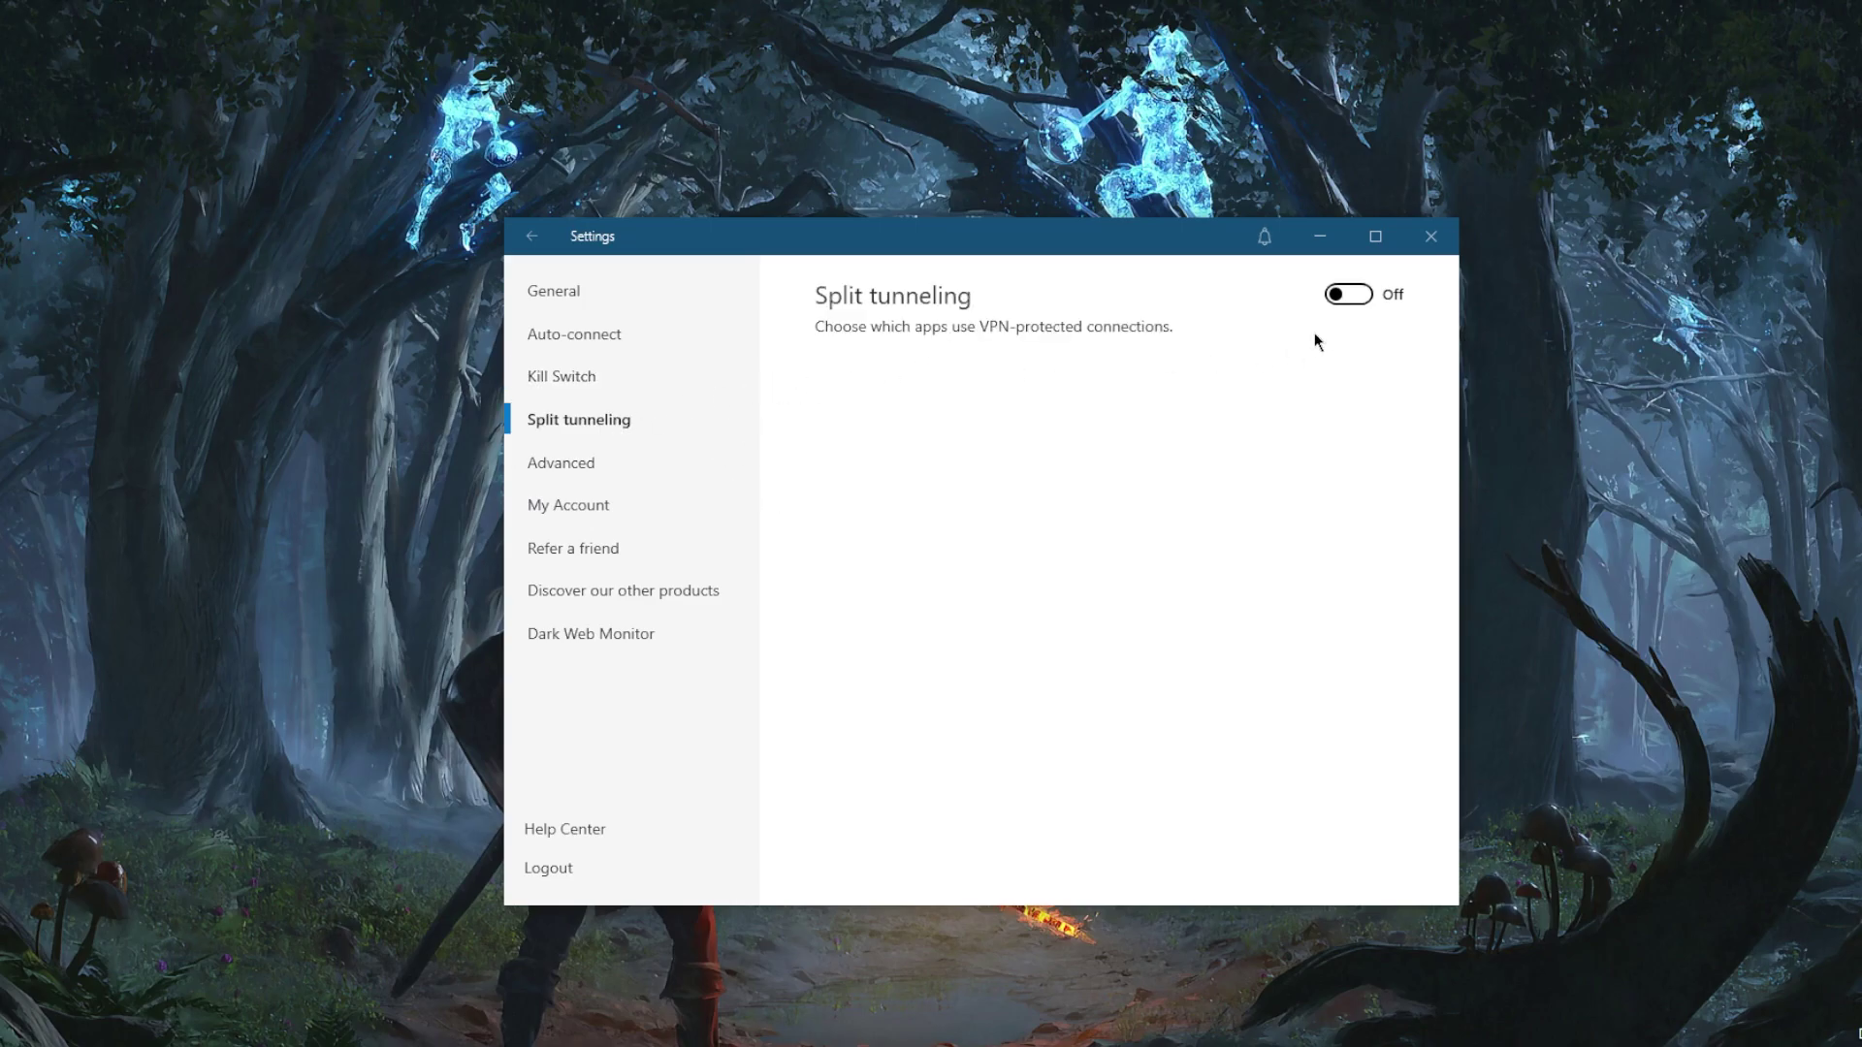
left_click(1348, 294)
left_click(1392, 394)
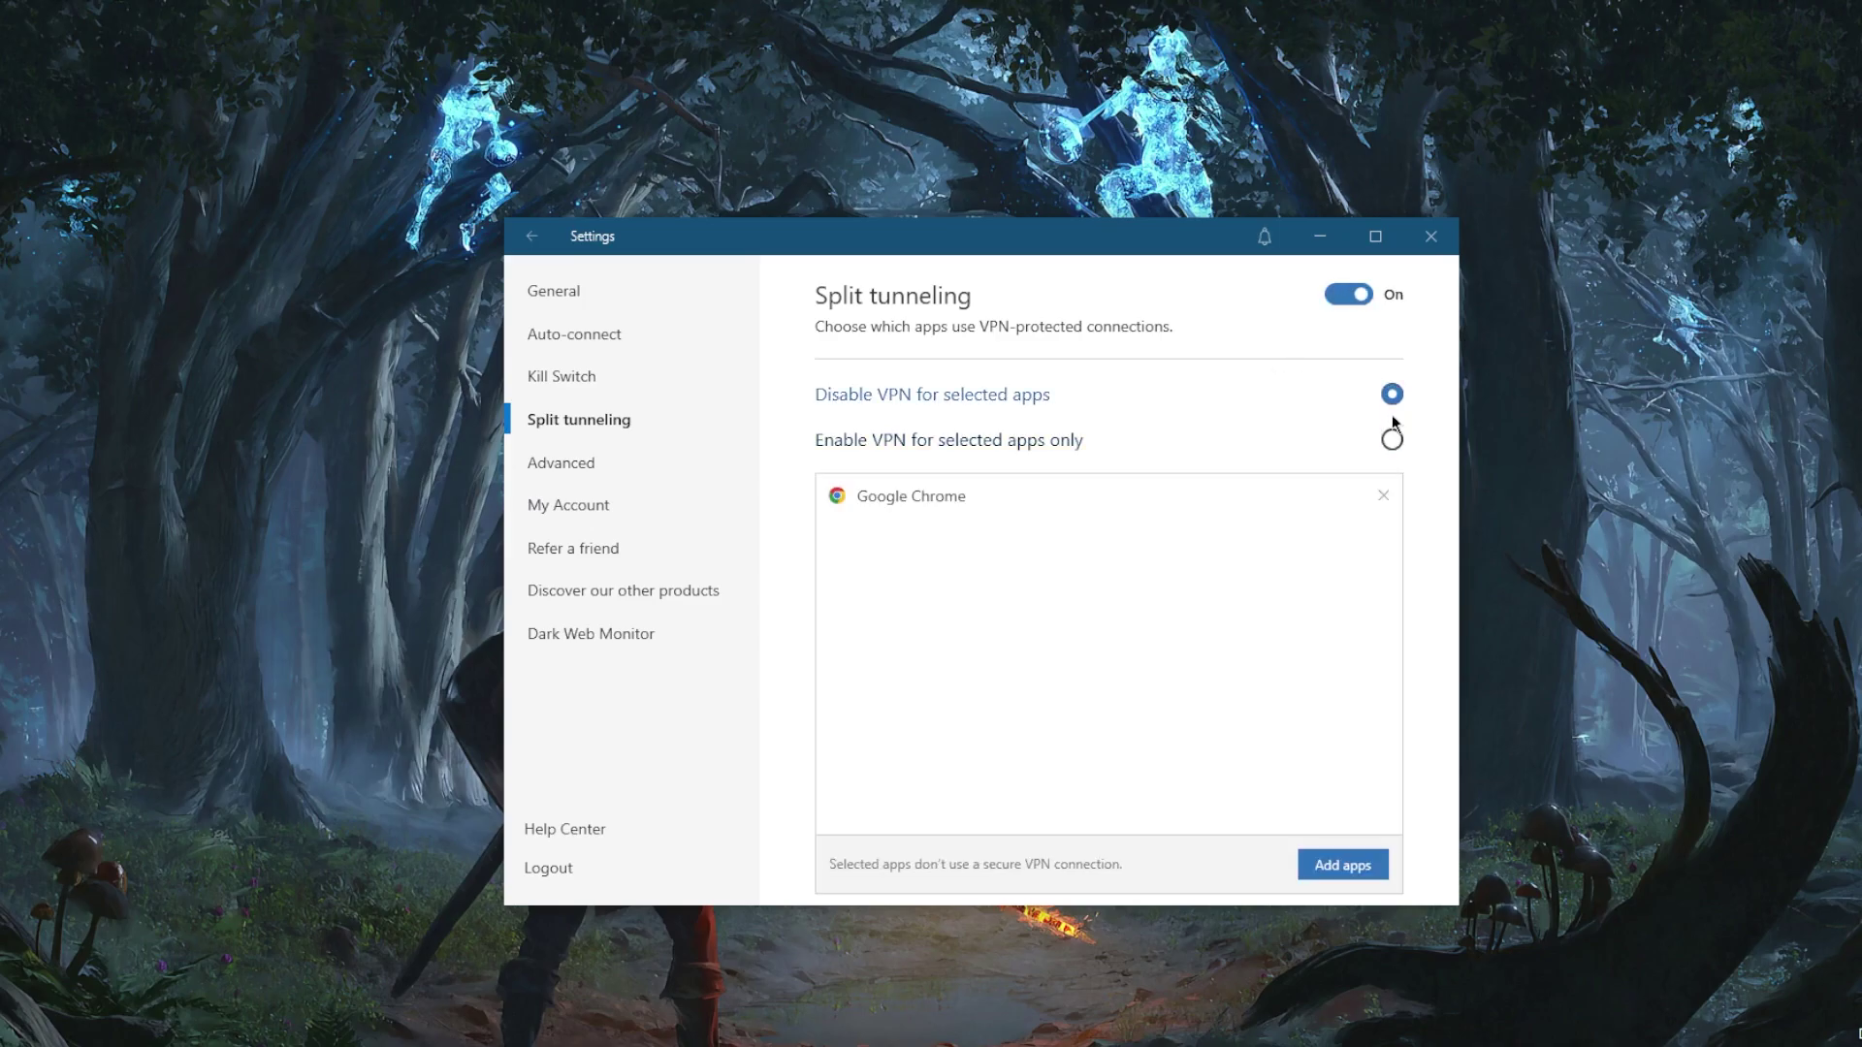
left_click(1392, 440)
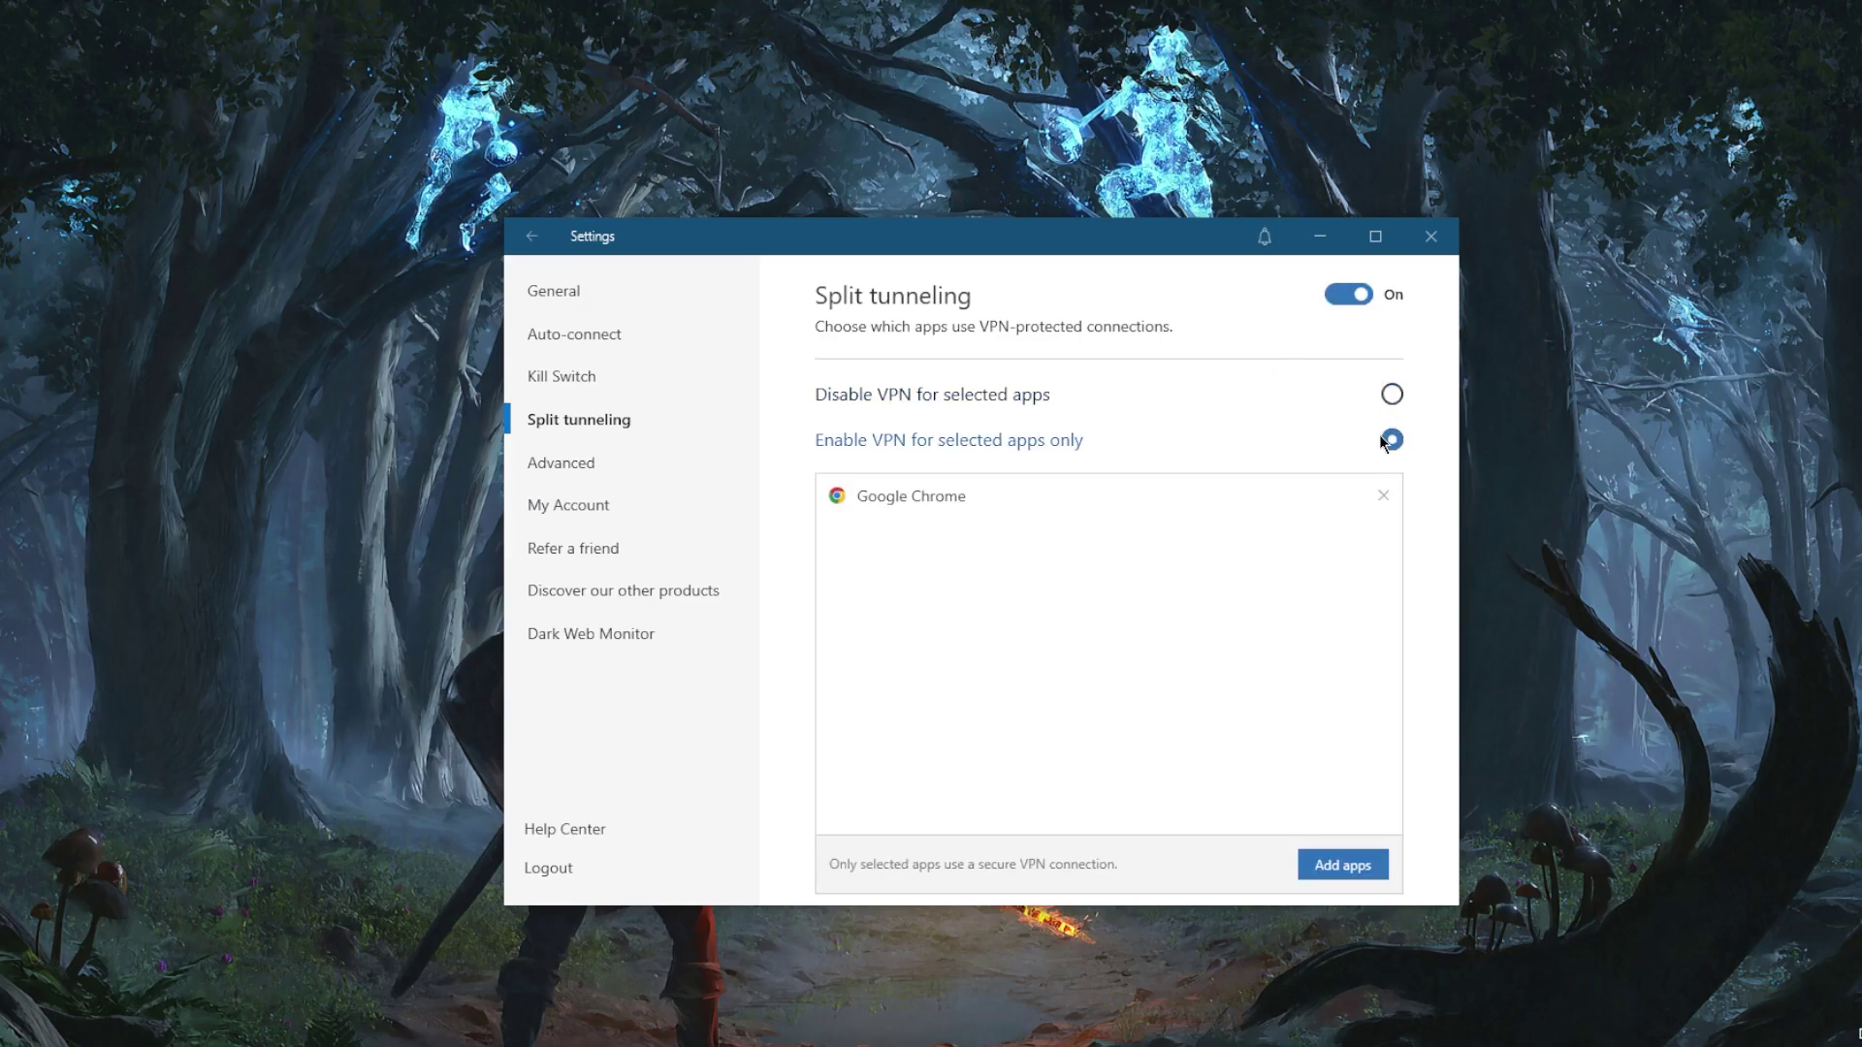
left_click(1350, 296)
left_click(577, 470)
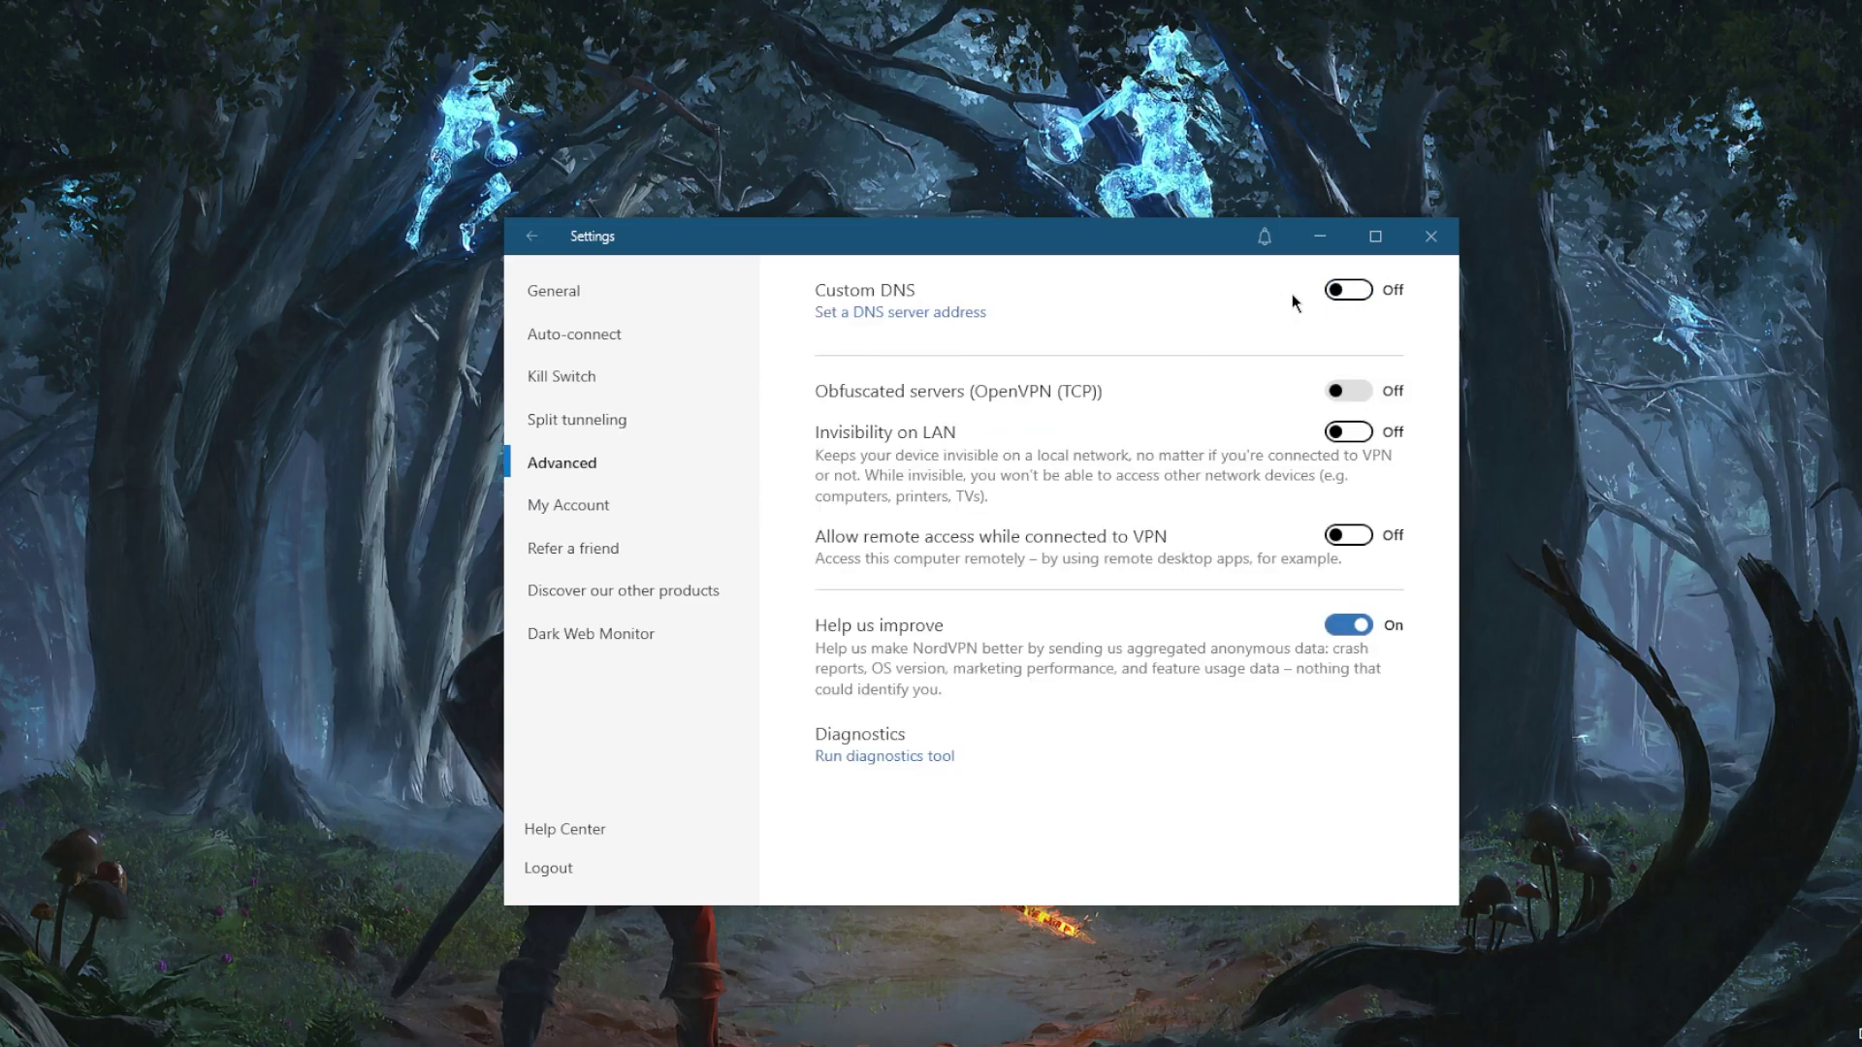
left_click(1348, 290)
left_click(1348, 290)
left_click(532, 241)
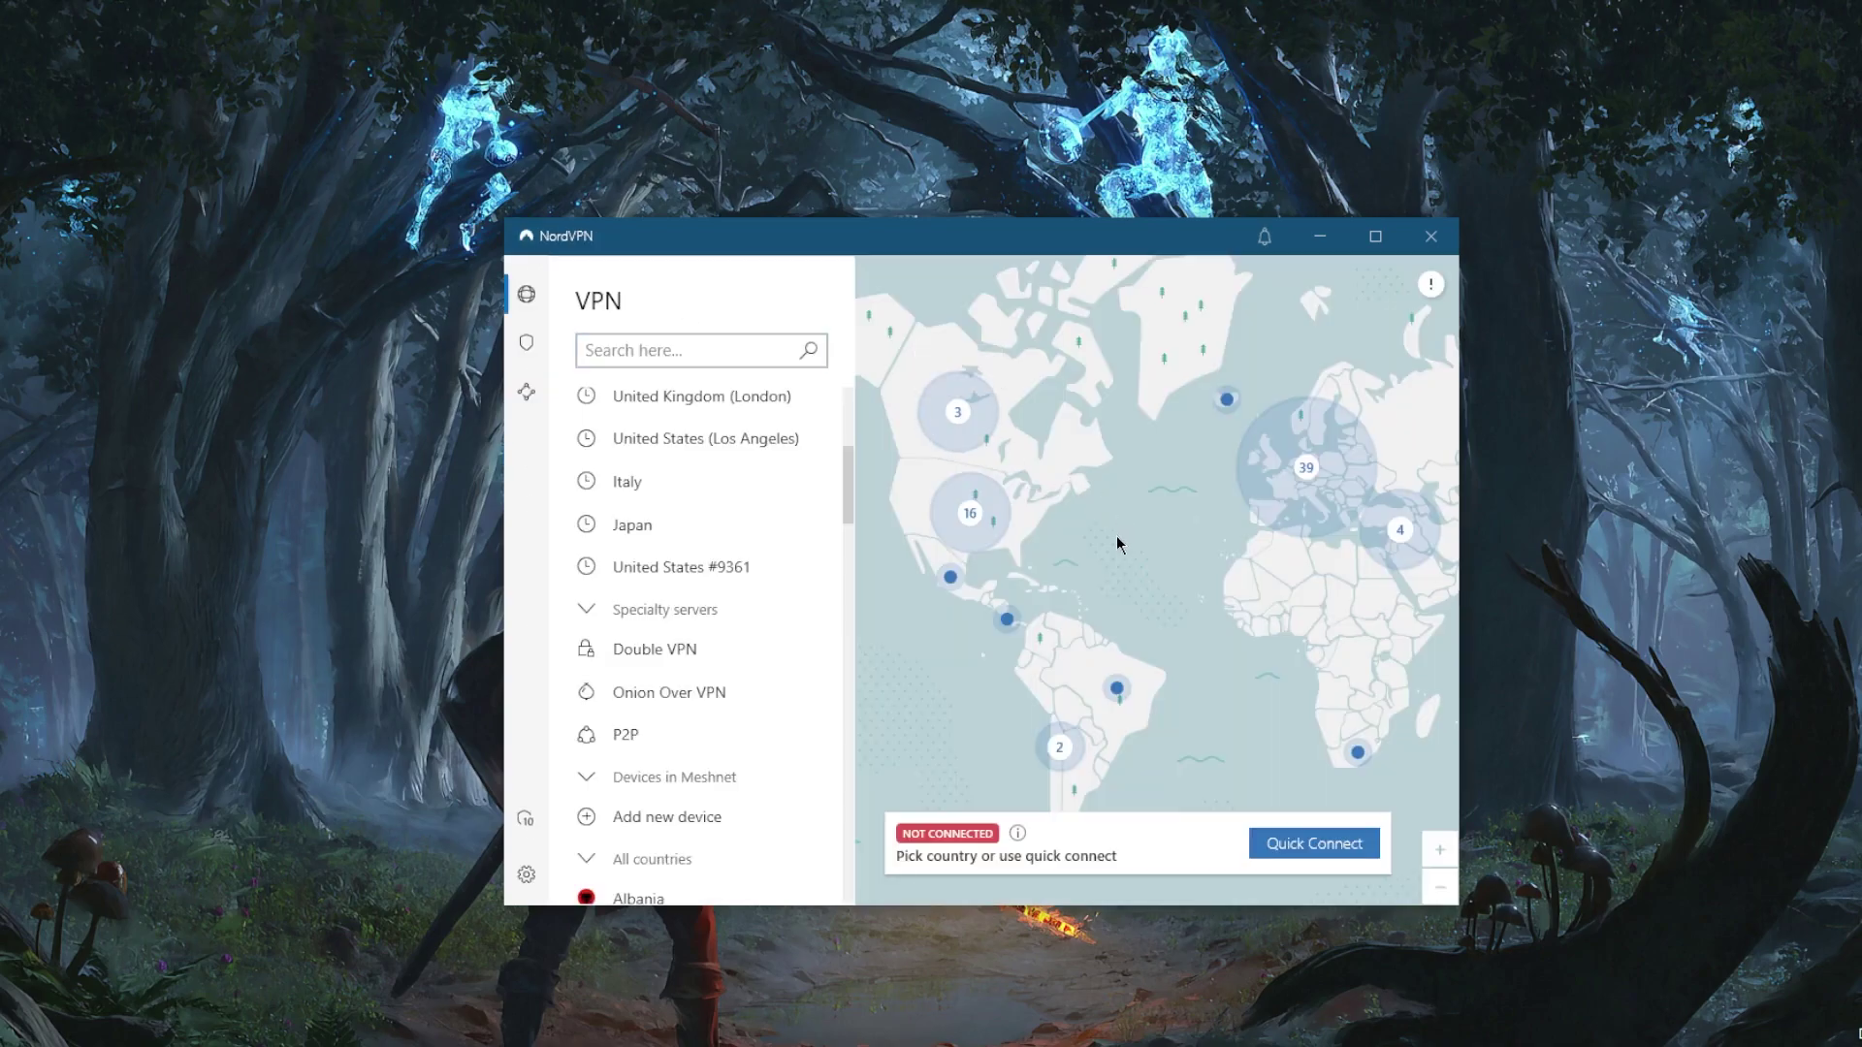
left_click_drag(1118, 543, 1105, 560)
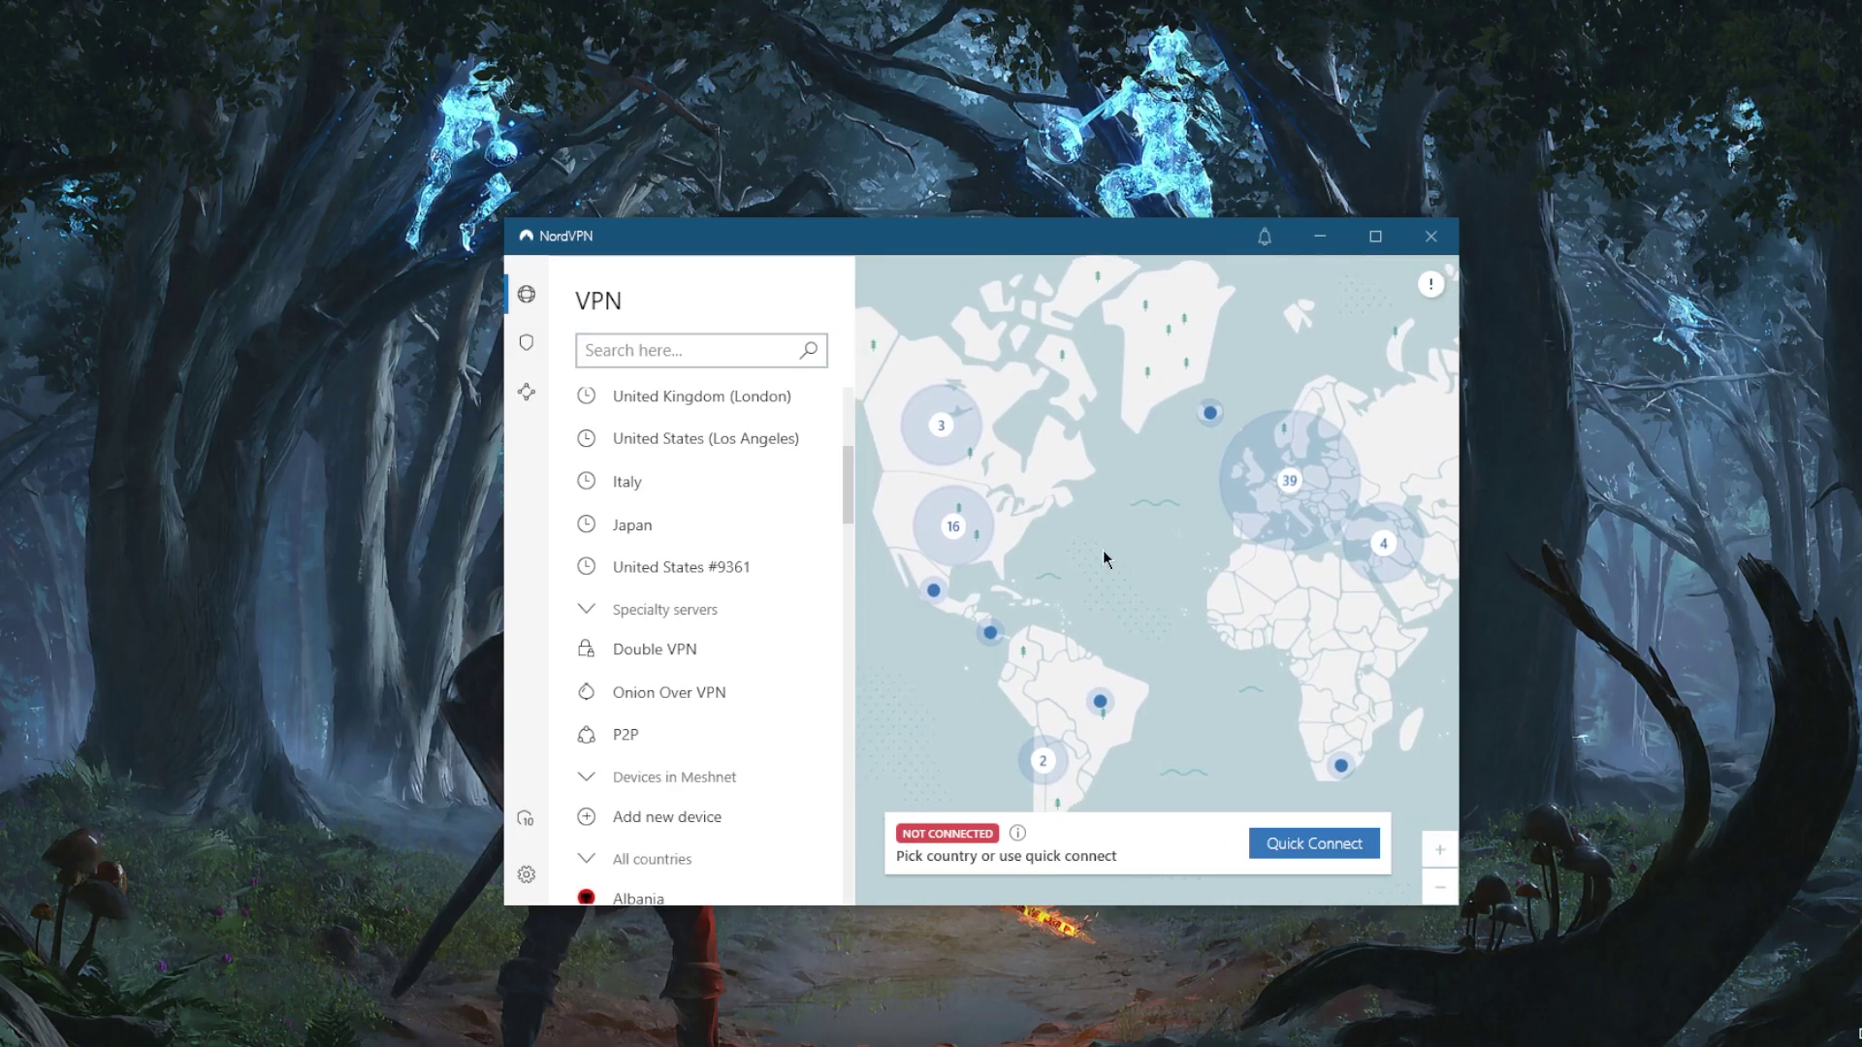